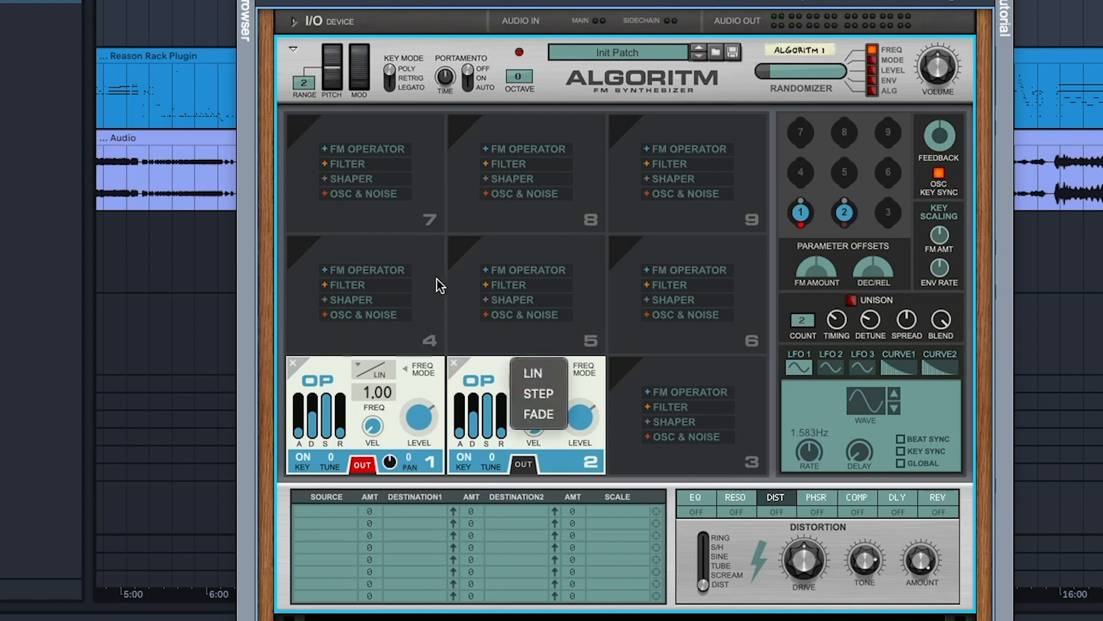
# Step: Move the second FM operator from slot 2 to slot 4, directly above operator 1
pyautogui.click(431, 287)
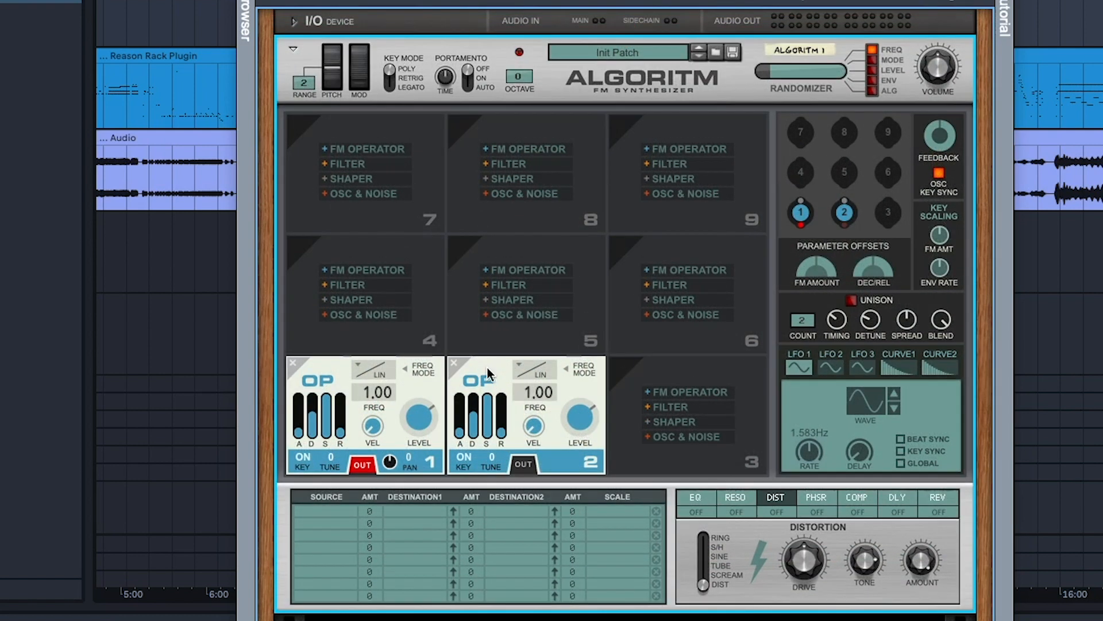
pyautogui.rightClick(488, 373)
pyautogui.press('Escape')
pyautogui.rightClick(481, 377)
pyautogui.press('Escape')
pyautogui.rightClick(497, 381)
pyautogui.click(487, 374)
pyautogui.moveTo(478, 376); pyautogui.dragTo(337, 275)
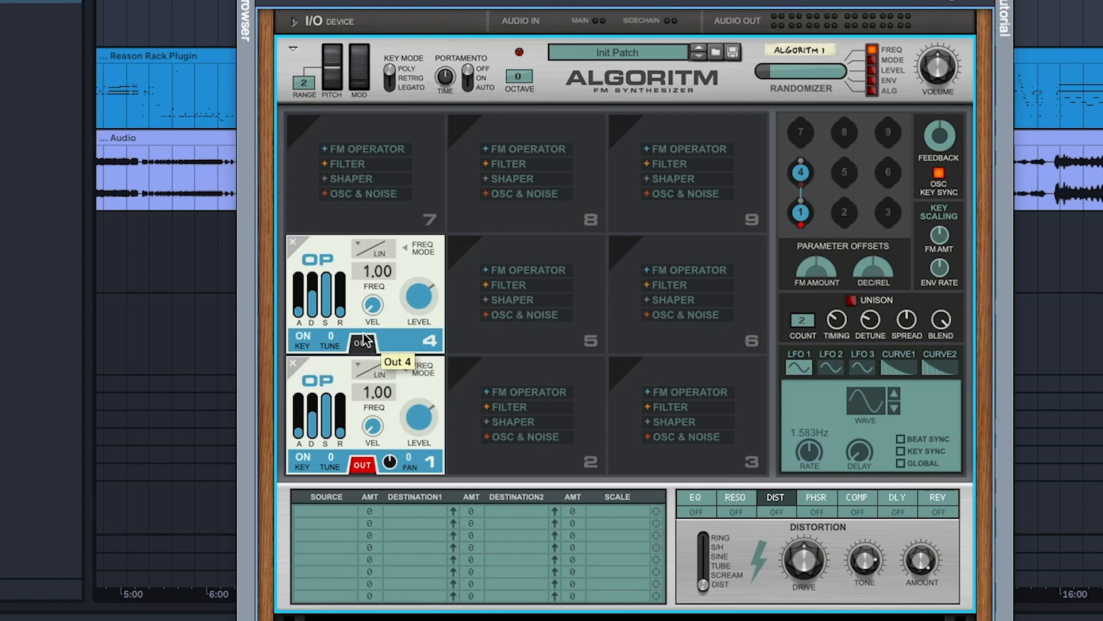
# Step: Add an oscillator in slot 7, choose the Alien Bell waveform and set its Wave Mod to about 37.9%
pyautogui.click(379, 194)
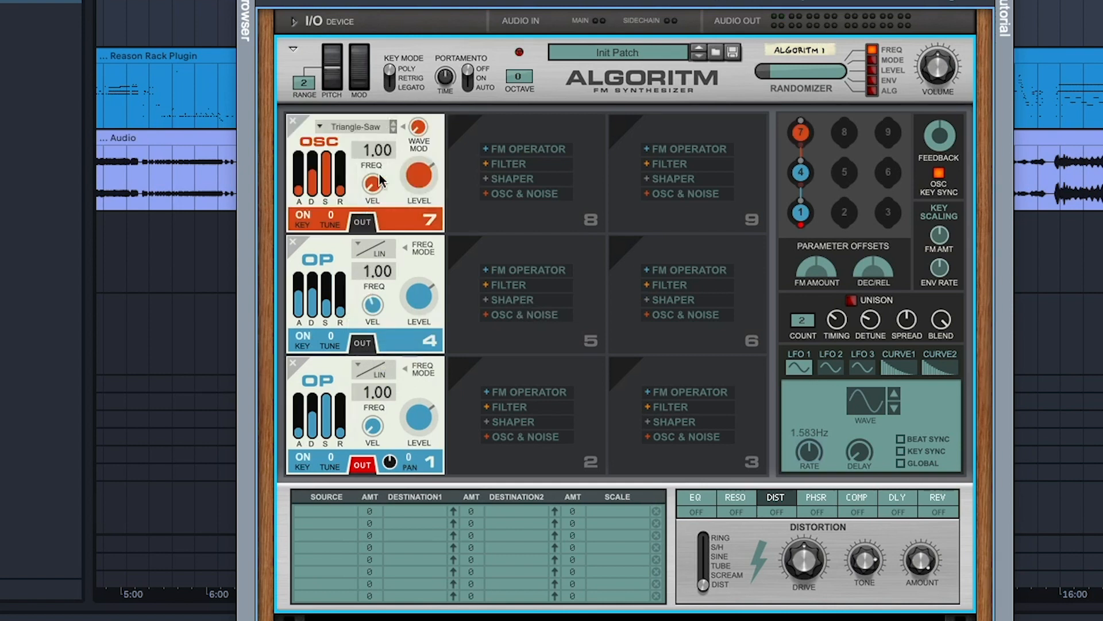
pyautogui.click(369, 126)
pyautogui.click(394, 207)
pyautogui.moveTo(418, 126); pyautogui.dragTo(404, 228)
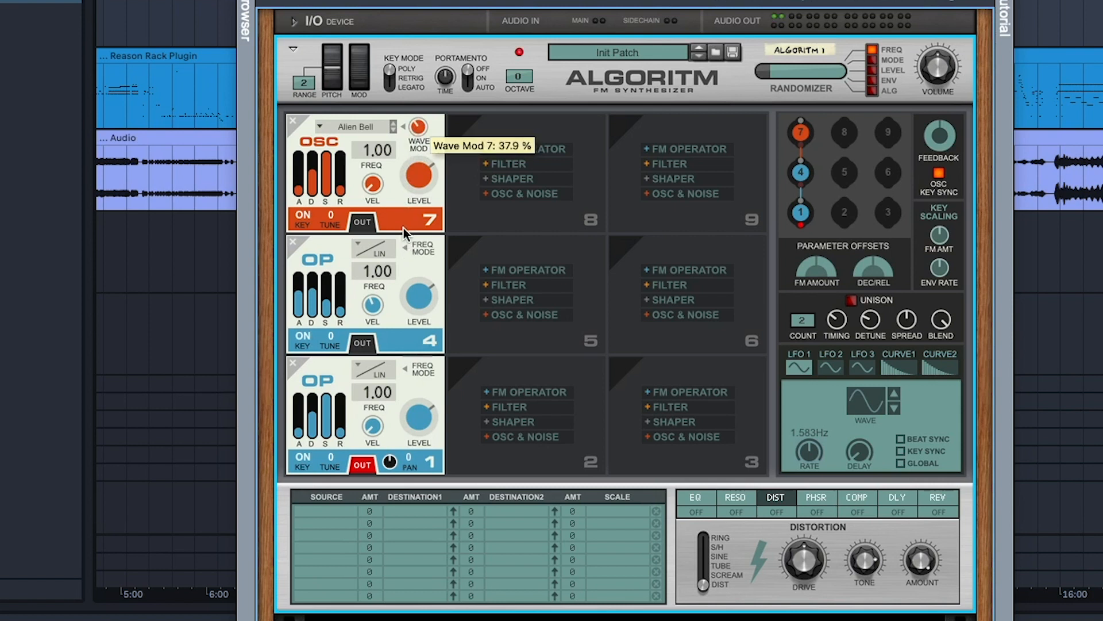
# Step: Route LFO 1 to Wave Mod 7 in the first modulation row with an amount of 52
pyautogui.click(327, 511)
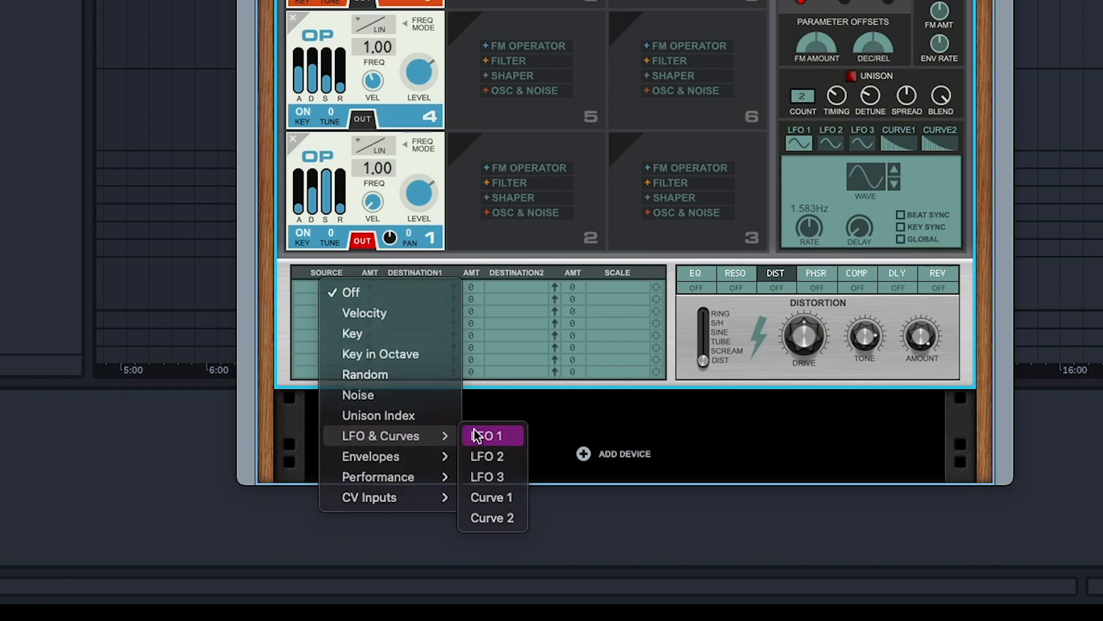
pyautogui.click(474, 433)
pyautogui.click(419, 284)
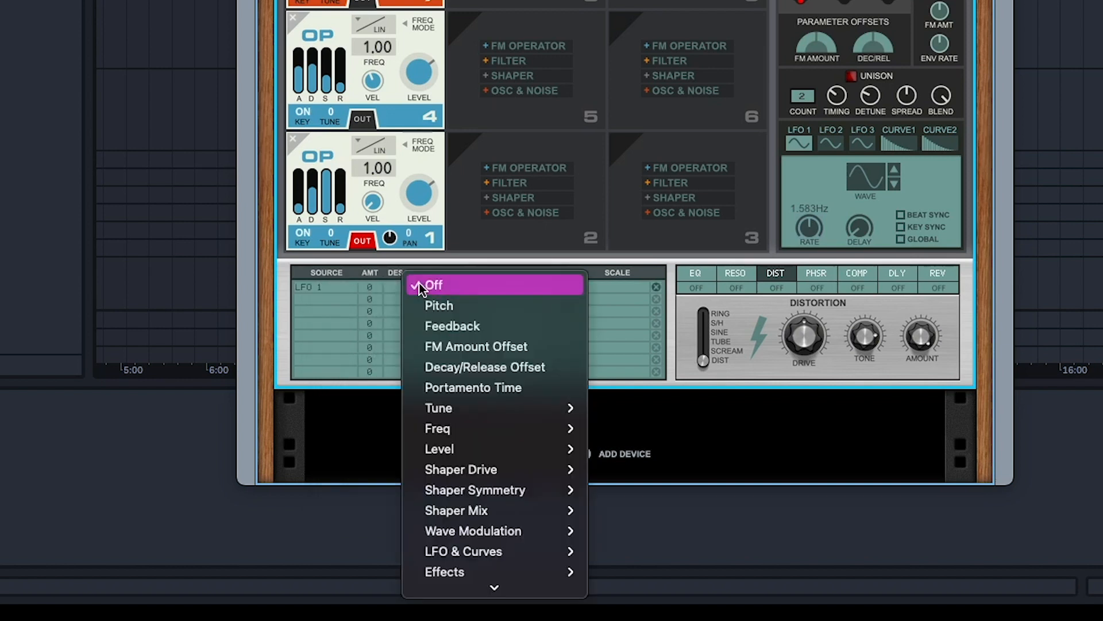
pyautogui.moveTo(518, 382)
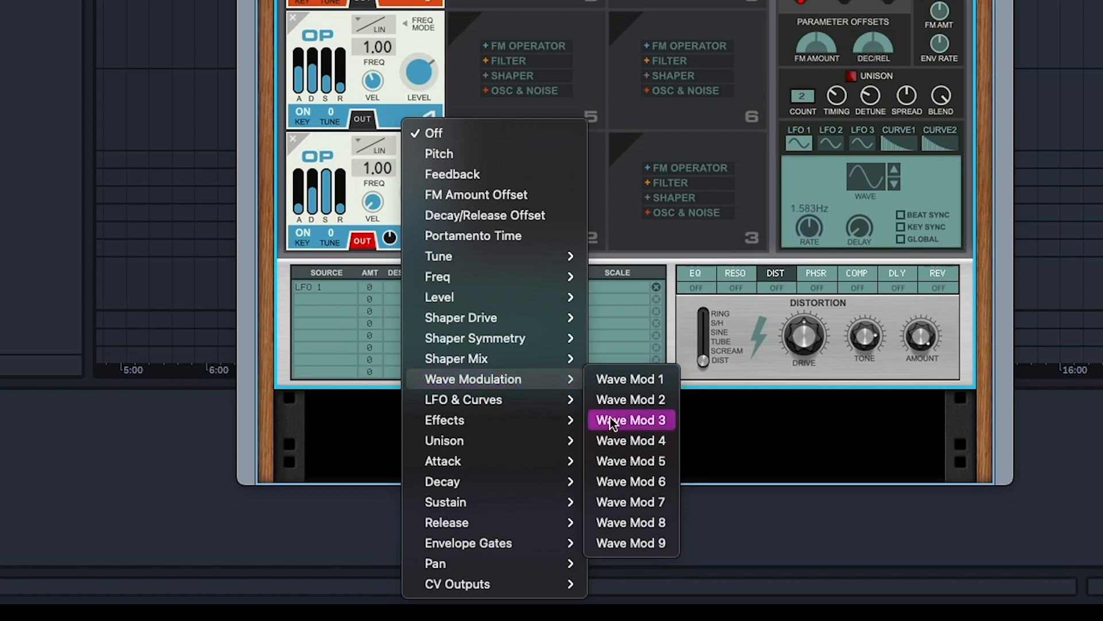
pyautogui.click(632, 501)
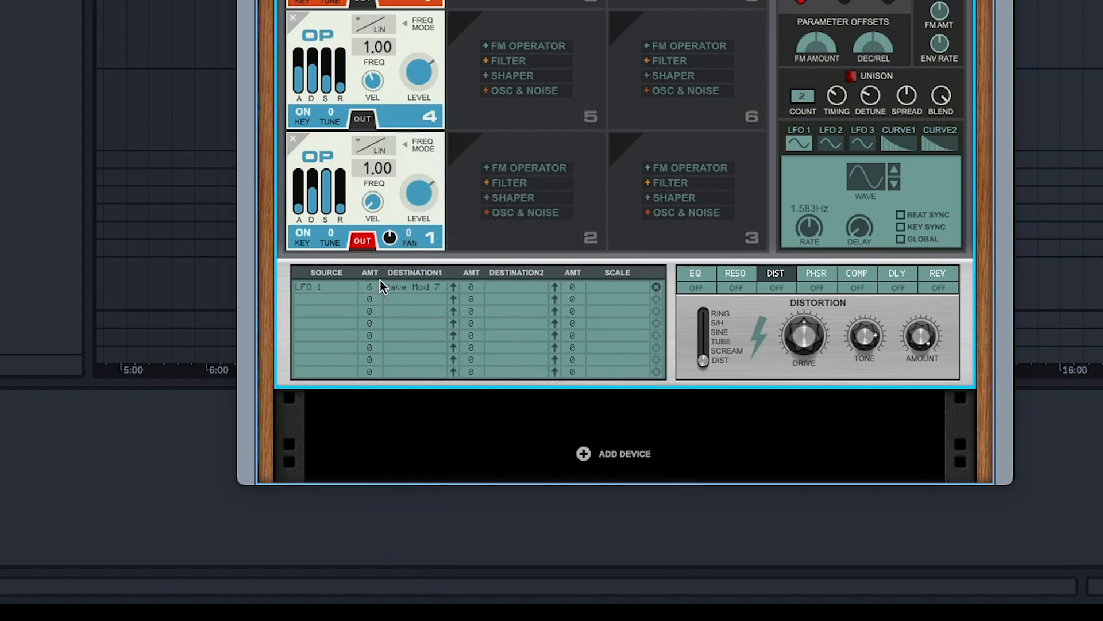
pyautogui.moveTo(387, 238); pyautogui.dragTo(392, 232)
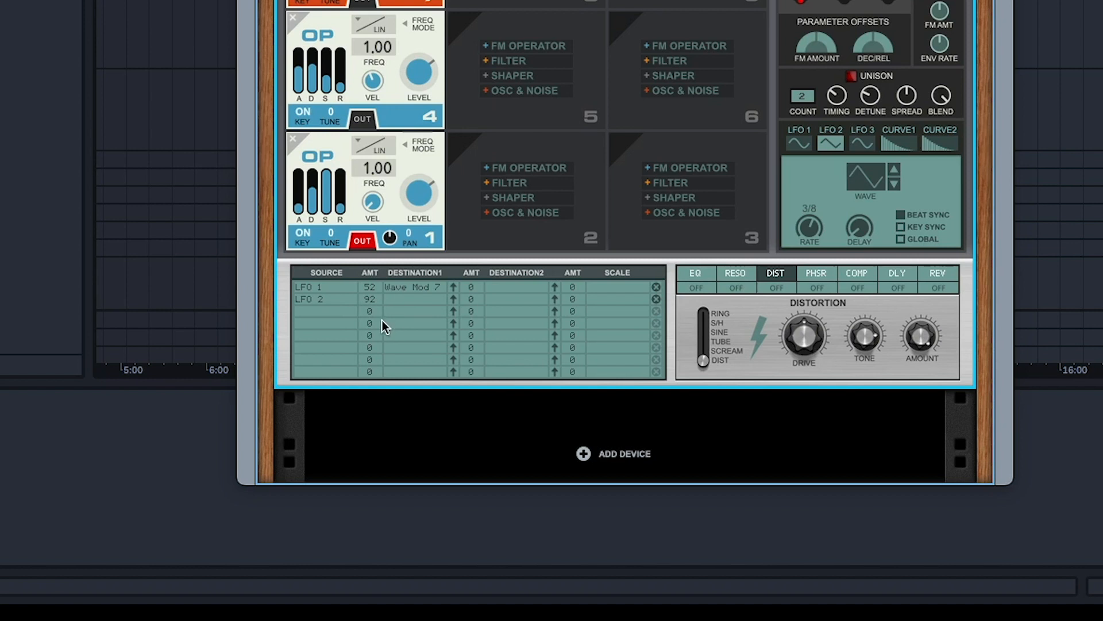
# Step: Set the first destination of the LFO 2 modulation row to Level 7
pyautogui.click(396, 298)
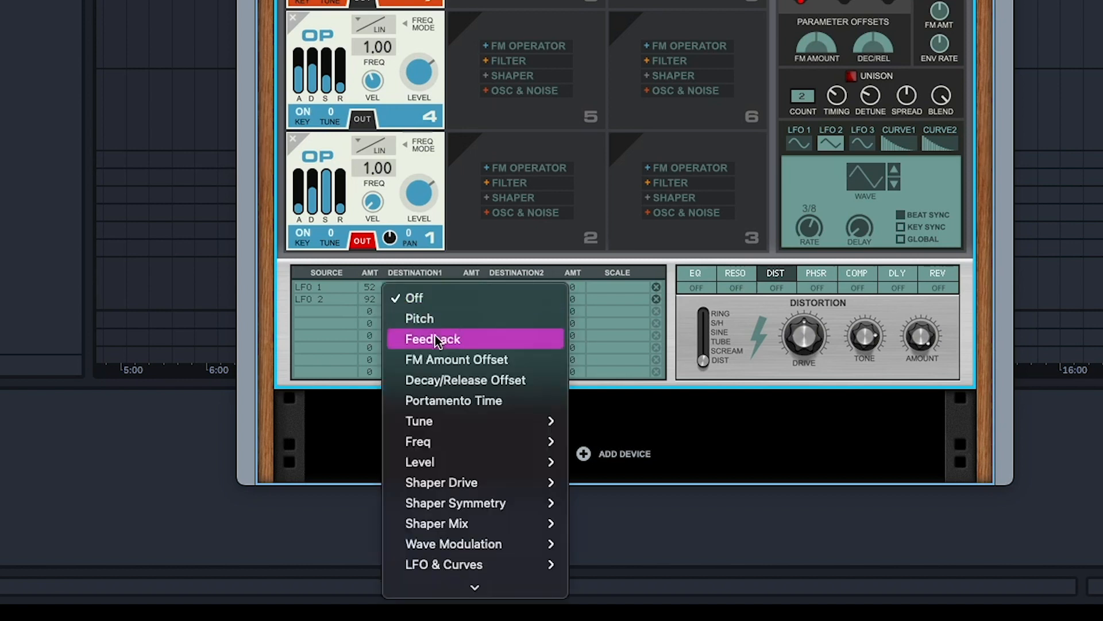
pyautogui.moveTo(450, 476)
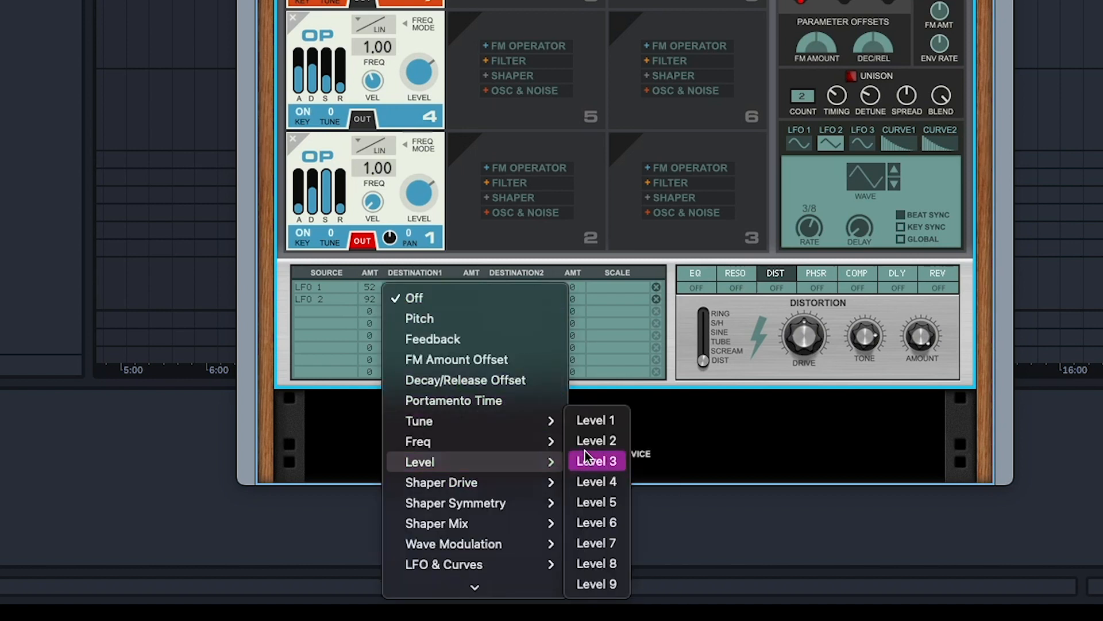
pyautogui.click(592, 543)
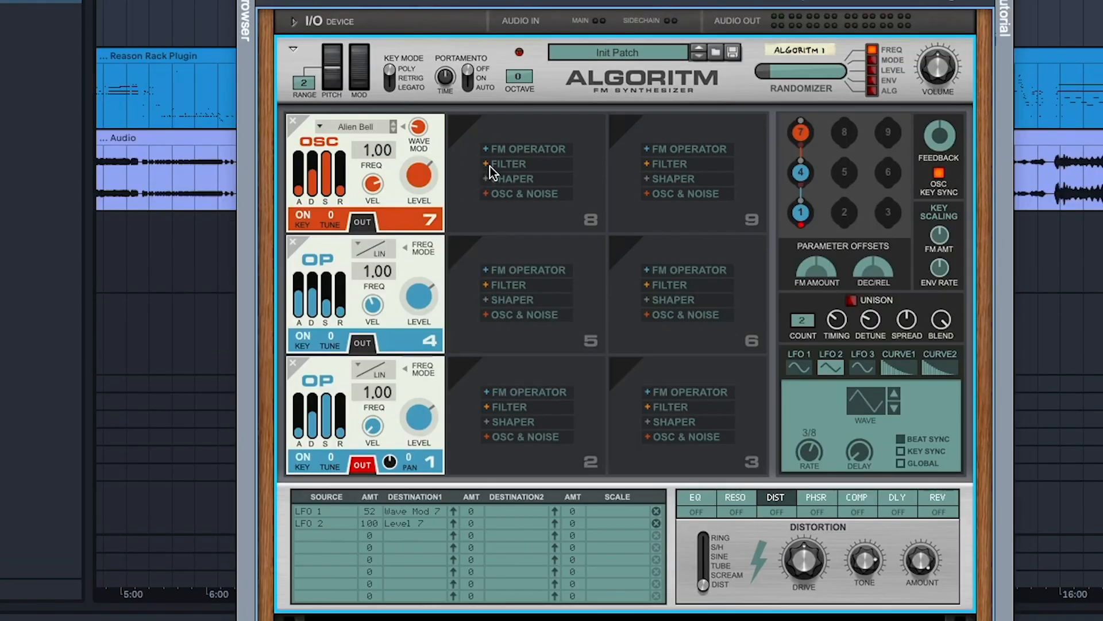
# Step: Add a filter in slot 8 and route oscillator 7 into it instead of into operator 4
pyautogui.click(489, 167)
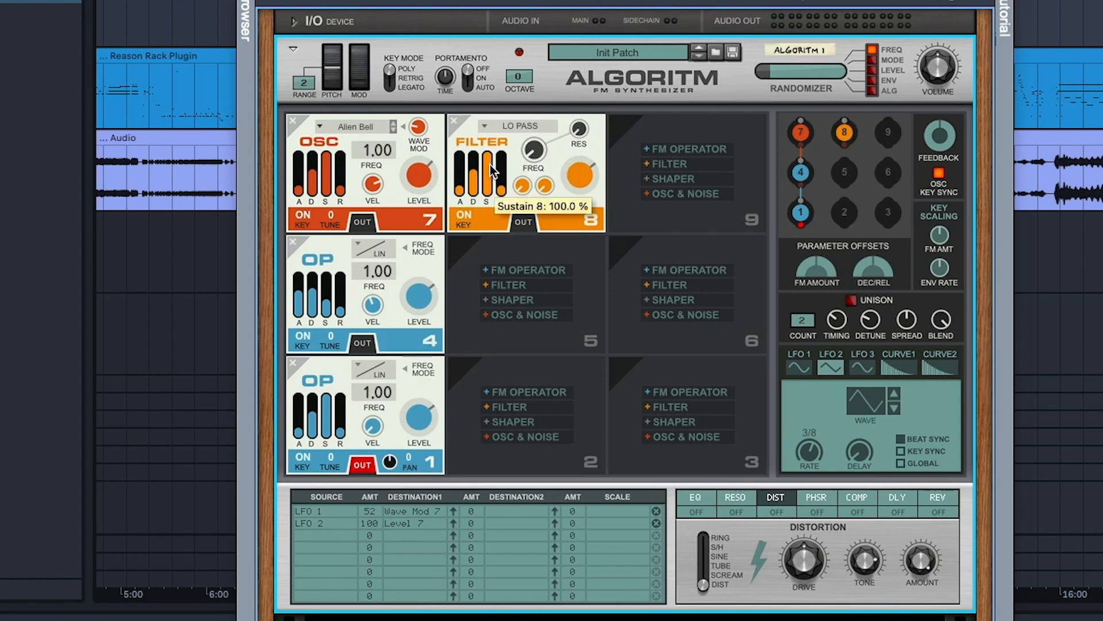
pyautogui.moveTo(798, 147); pyautogui.dragTo(845, 122)
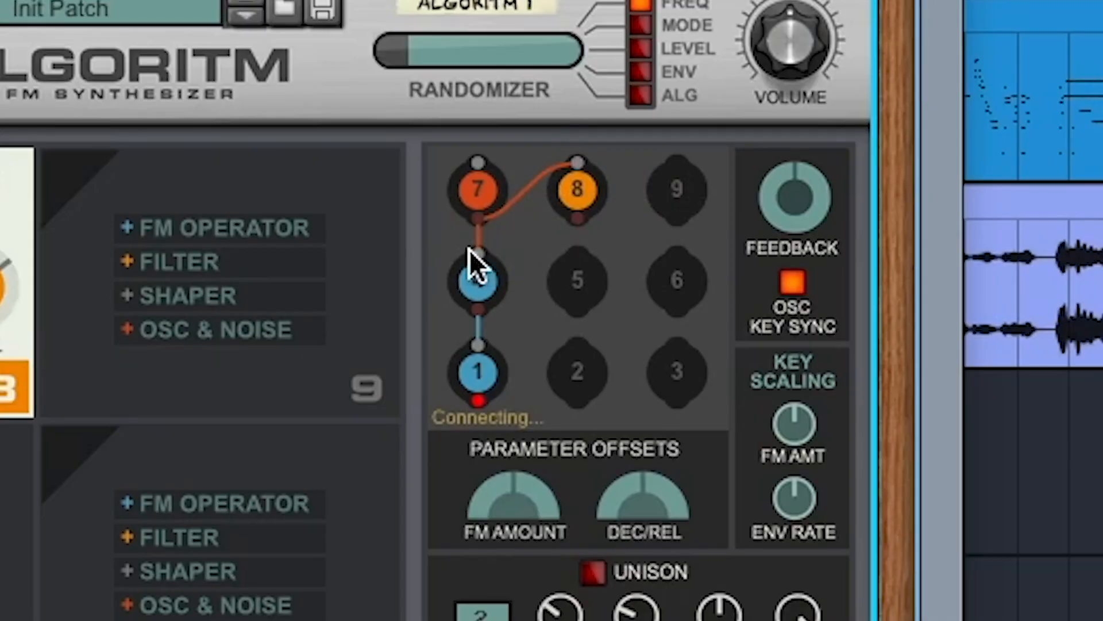
pyautogui.rightClick(798, 157)
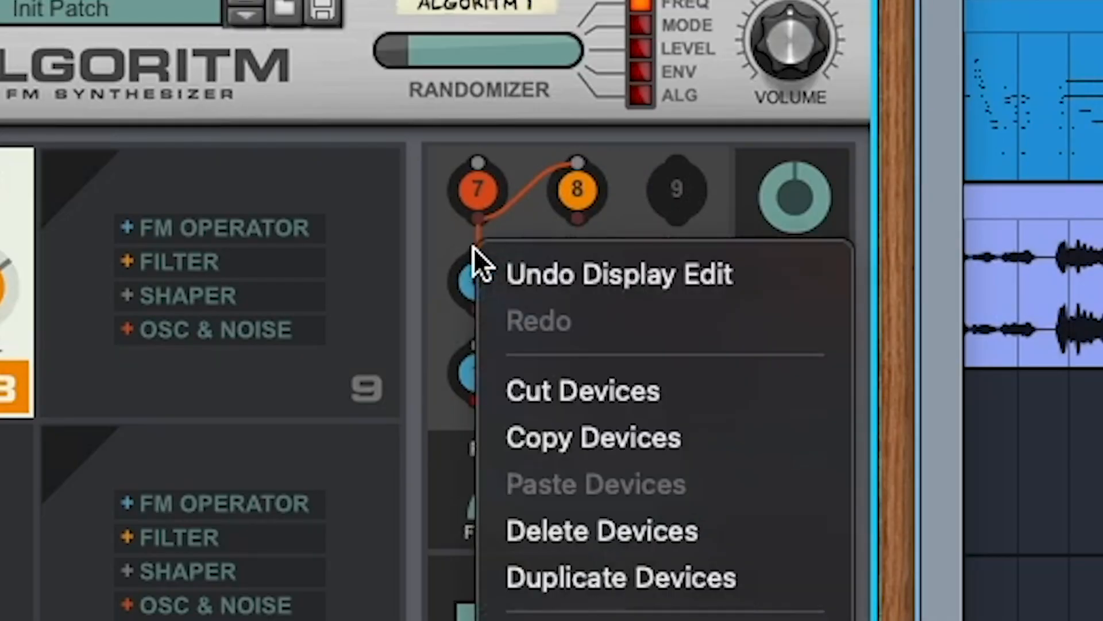
pyautogui.click(474, 247)
pyautogui.moveTo(476, 250)
pyautogui.mouseDown()
pyautogui.moveTo(505, 254)
pyautogui.moveTo(481, 243)
pyautogui.mouseUp()
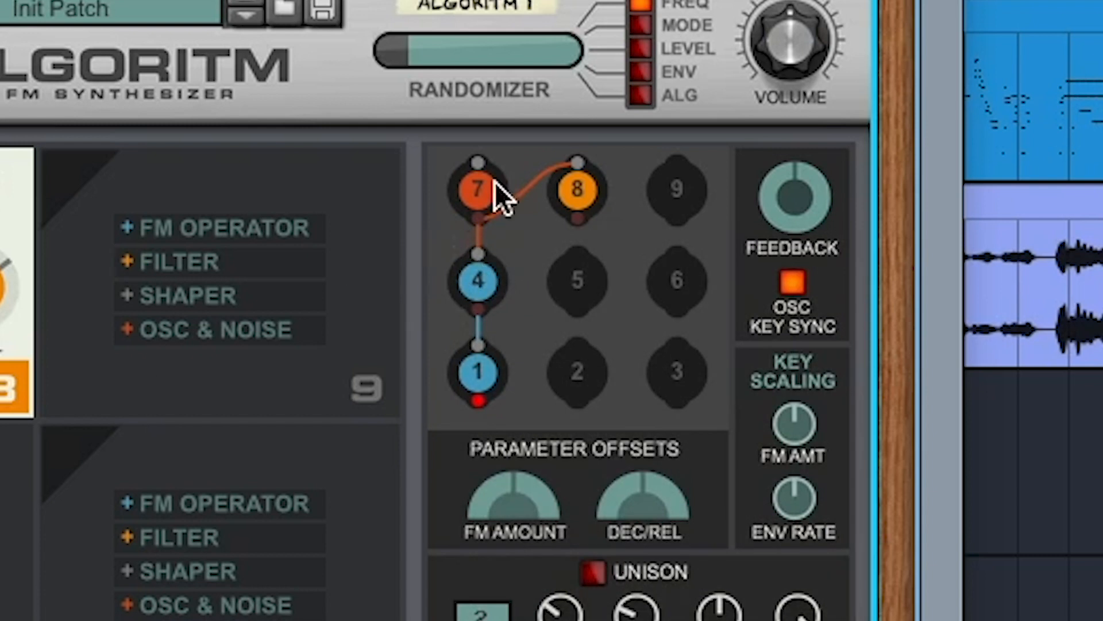
pyautogui.click(482, 252)
pyautogui.click(475, 219)
pyautogui.click(476, 218)
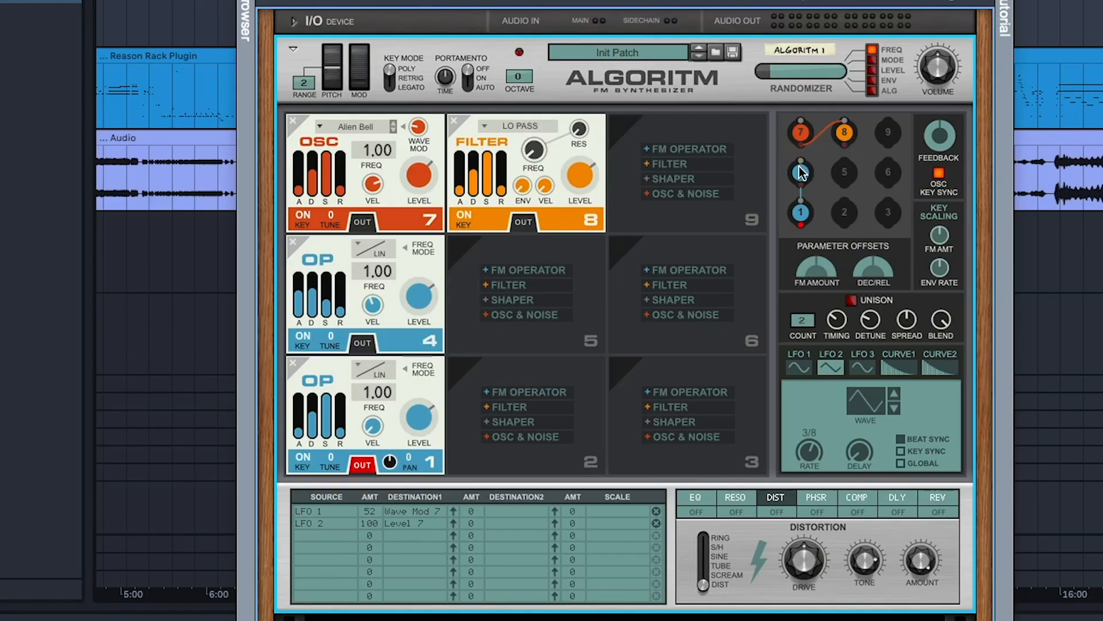
# Step: Connect the output of filter 8 to operator 4 in the algorithm display
pyautogui.moveTo(802, 145); pyautogui.dragTo(801, 161)
pyautogui.click(800, 151)
pyautogui.moveTo(843, 147); pyautogui.dragTo(803, 166)
# Step: Remove the filter from slot 8 and toggle the direct output of oscillator 7
pyautogui.click(454, 121)
pyautogui.click(354, 220)
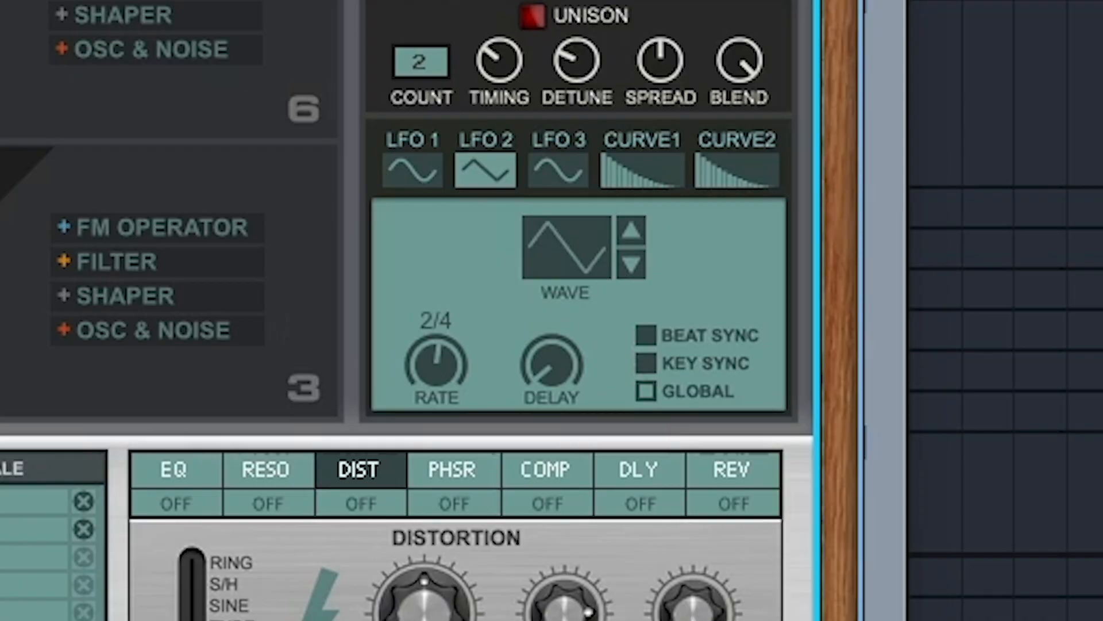
# Step: Turn on the EQ, lower its Hi Gain to about -7.73 dB and compare the sound with the EQ bypassed
pyautogui.click(172, 480)
pyautogui.click(176, 503)
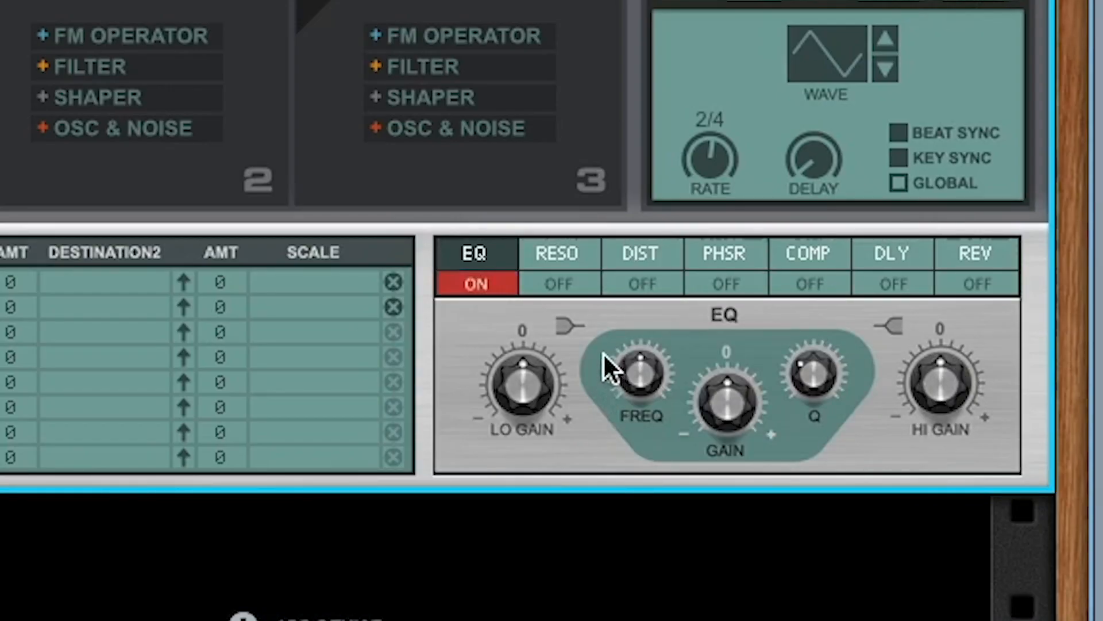
pyautogui.moveTo(940, 381)
pyautogui.mouseDown()
pyautogui.moveTo(892, 431)
pyautogui.moveTo(940, 391)
pyautogui.moveTo(930, 414)
pyautogui.moveTo(929, 395)
pyautogui.mouseUp()
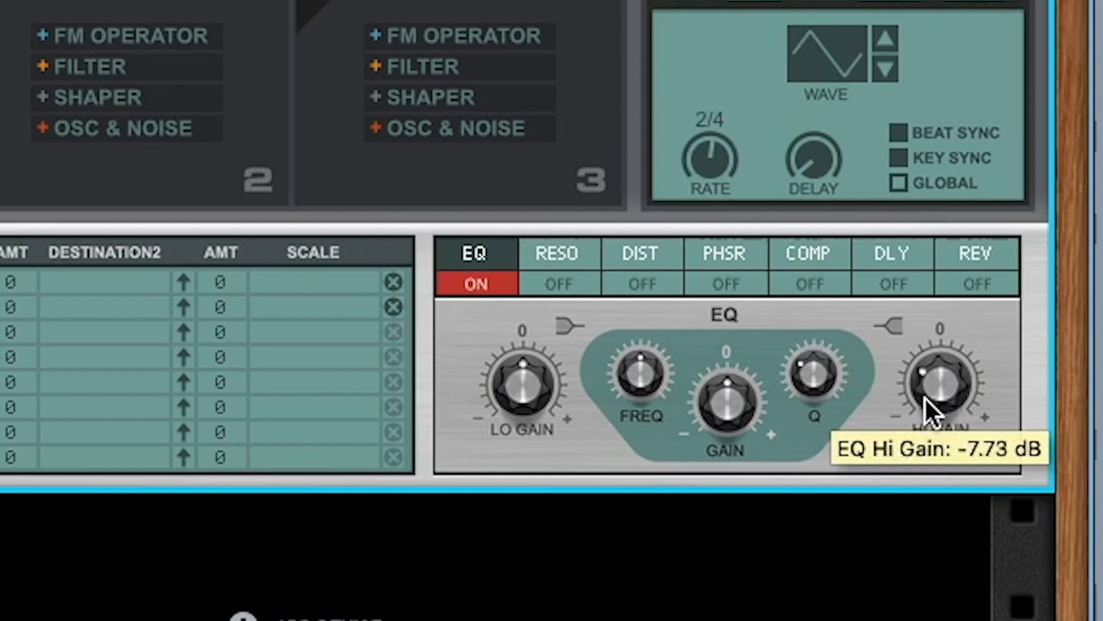
pyautogui.click(490, 291)
pyautogui.click(489, 291)
# Step: Turn on the resonator effect and raise its amount to maximum
pyautogui.click(559, 284)
pyautogui.click(563, 251)
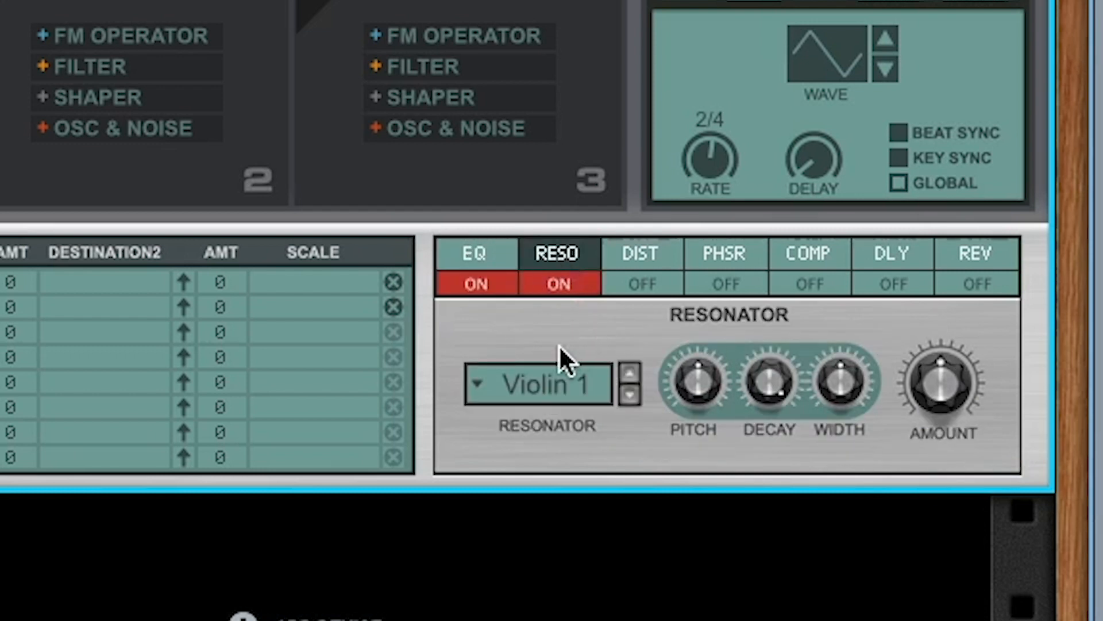
pyautogui.moveTo(916, 385); pyautogui.dragTo(916, 420)
pyautogui.moveTo(949, 365); pyautogui.dragTo(932, 110)
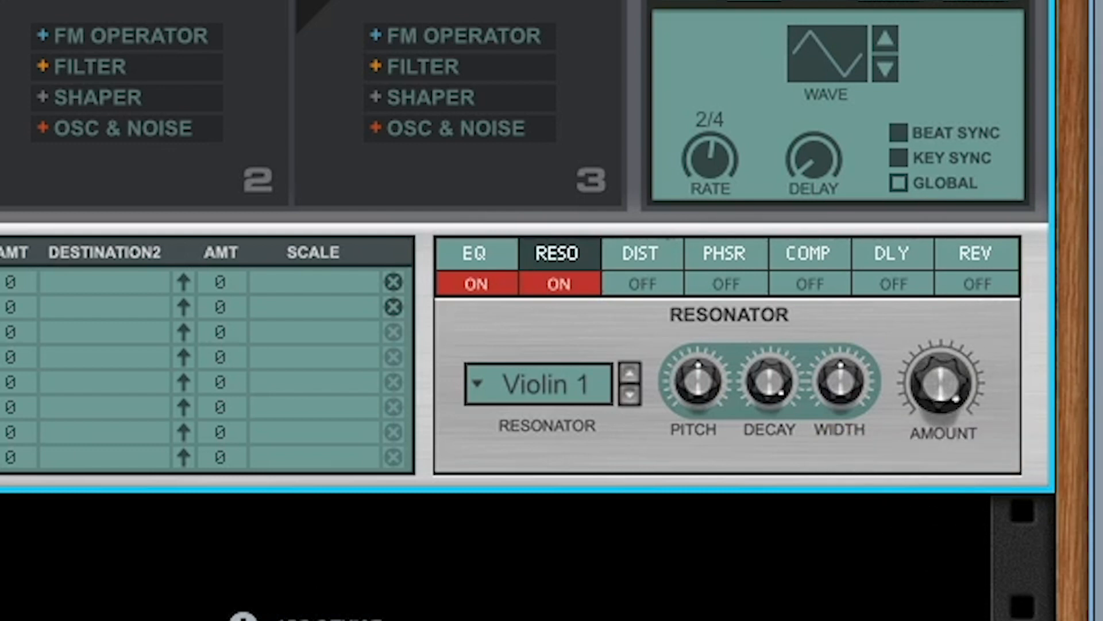
# Step: Change the resonator type to Cello 1 and lower the resonator amount
pyautogui.click(546, 385)
pyautogui.click(581, 425)
pyautogui.click(541, 384)
pyautogui.click(567, 424)
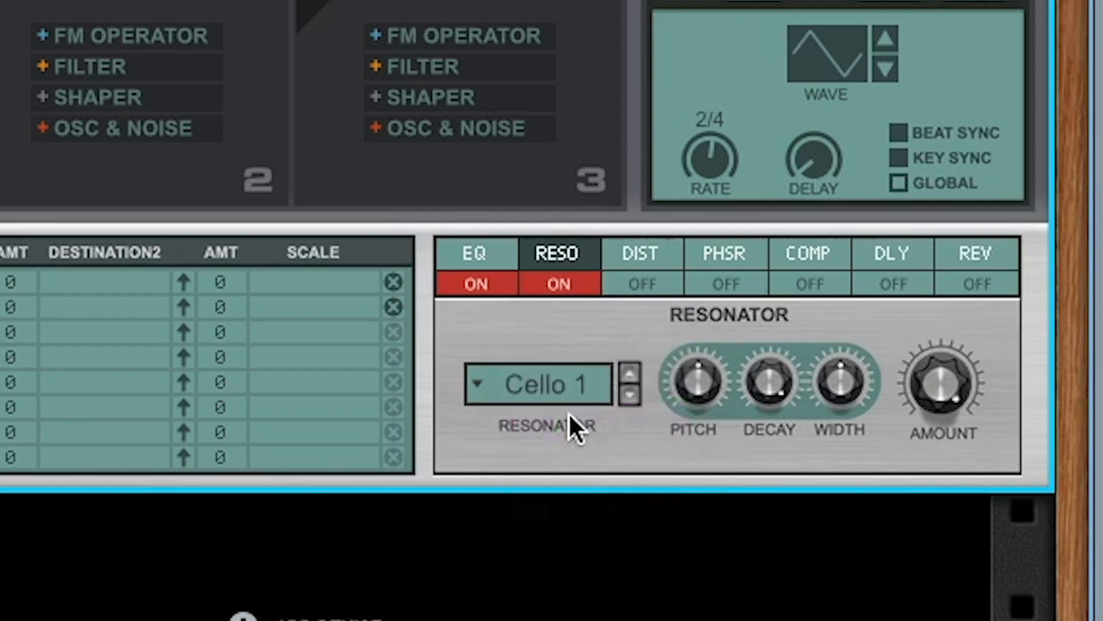
pyautogui.moveTo(938, 397); pyautogui.dragTo(874, 615)
# Step: Turn on the distortion effect
pyautogui.click(649, 267)
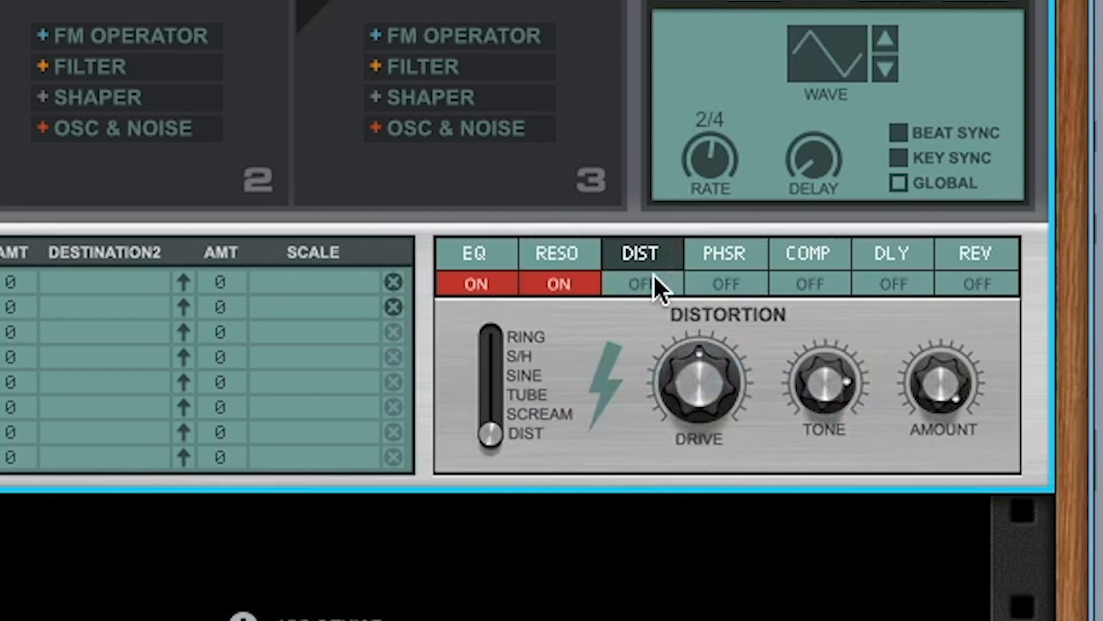
pyautogui.click(632, 284)
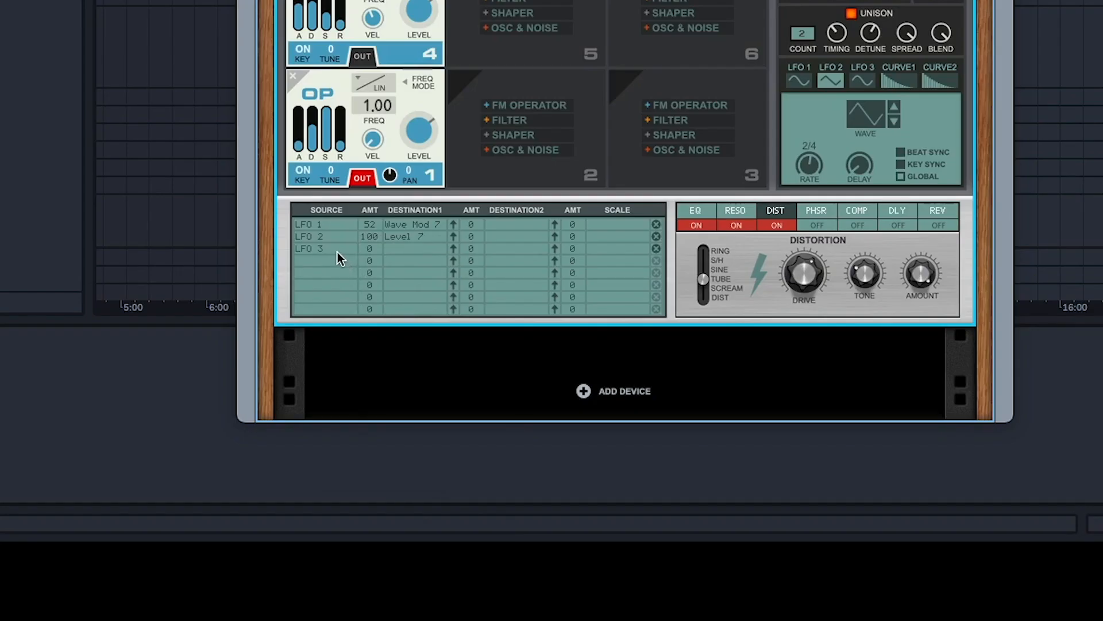
# Step: Set the third modulation row's source to Curve 1 and assign its first destination
pyautogui.click(337, 251)
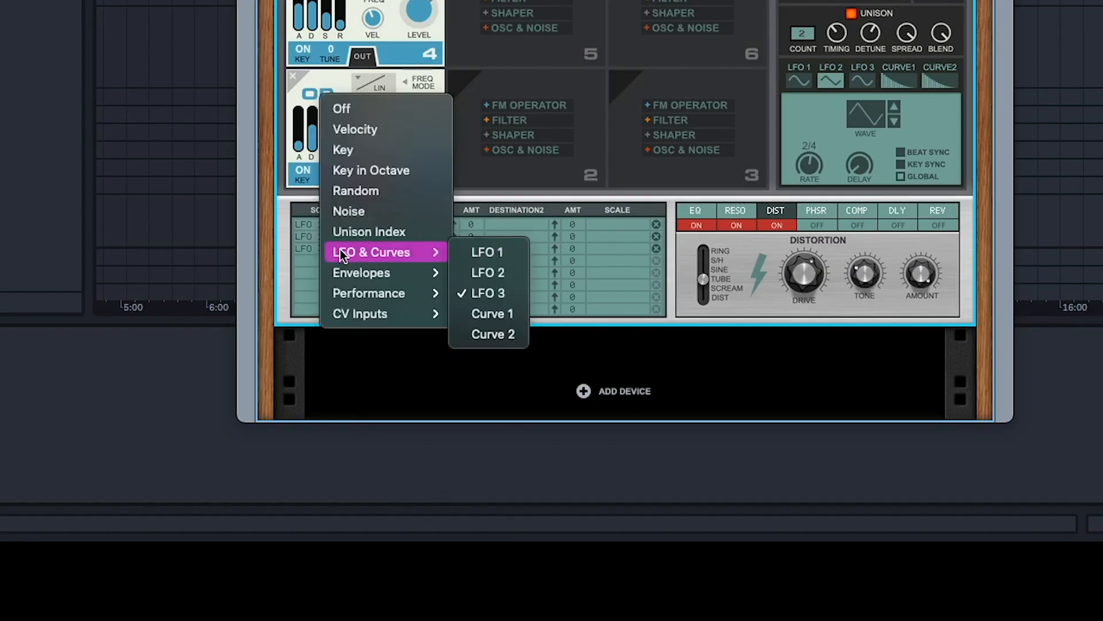
pyautogui.moveTo(364, 297)
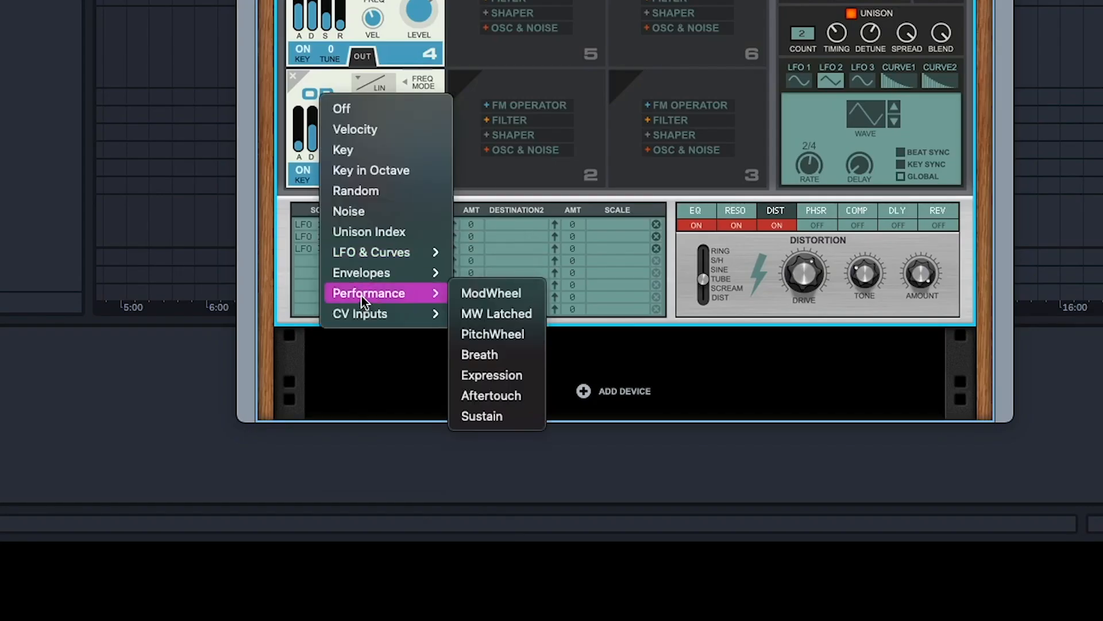
pyautogui.moveTo(375, 249)
pyautogui.click(488, 315)
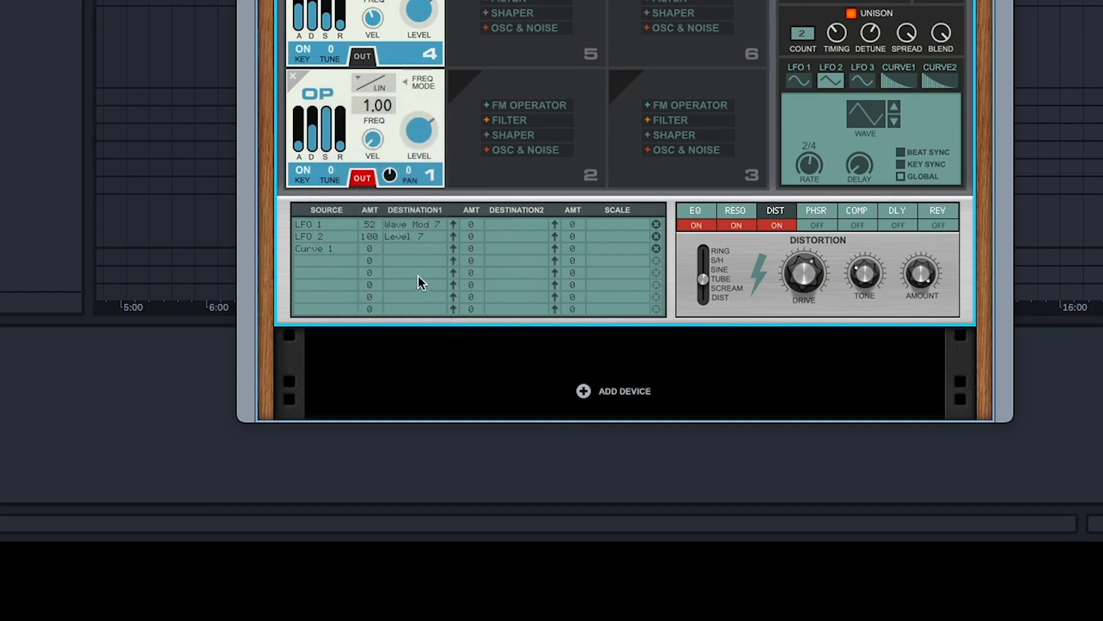
pyautogui.click(420, 248)
pyautogui.moveTo(454, 357)
pyautogui.click(661, 336)
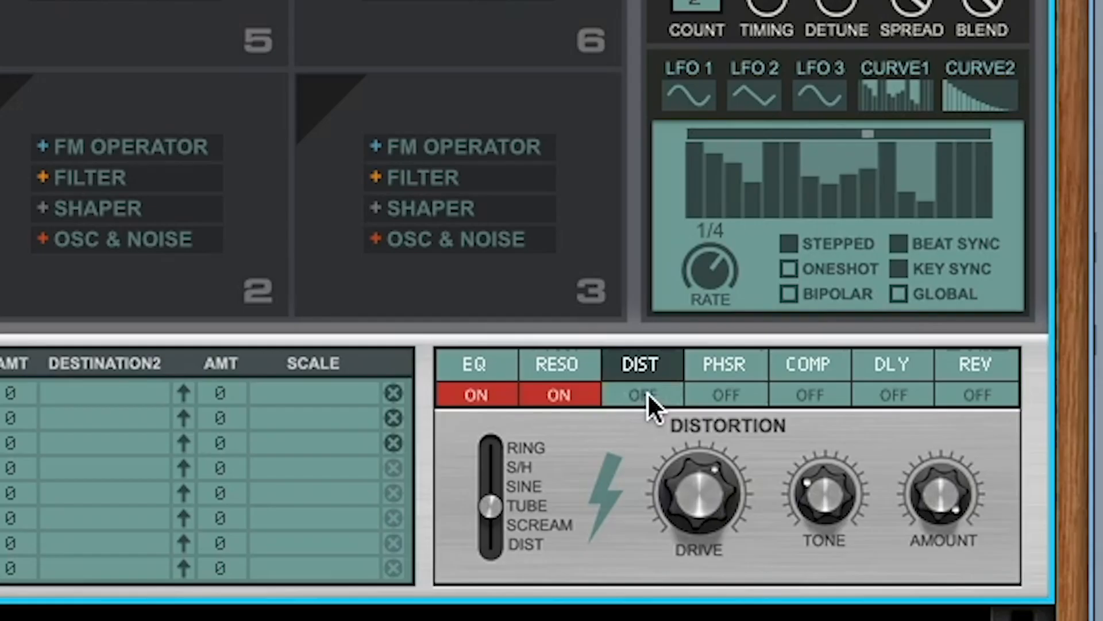
# Step: Turn the distortion on again and raise the opening steps of Curve 1 to full height
pyautogui.click(646, 393)
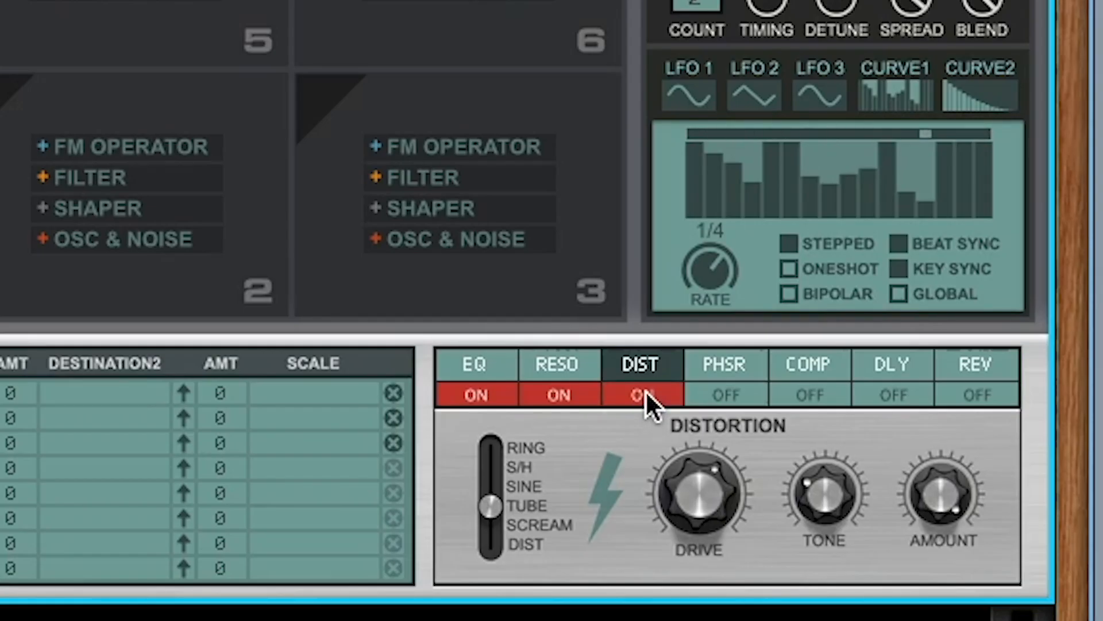
pyautogui.moveTo(738, 149); pyautogui.dragTo(697, 128)
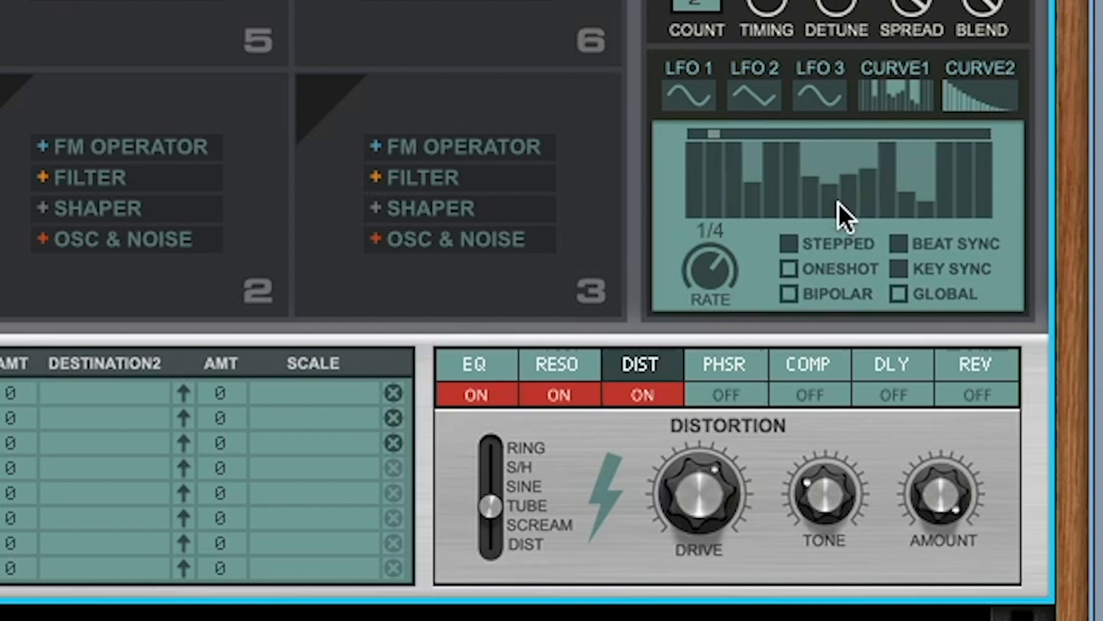
# Step: Turn on the modulation effect in Phaser mode and set its amount to about 30.3%
pyautogui.click(708, 372)
pyautogui.click(715, 400)
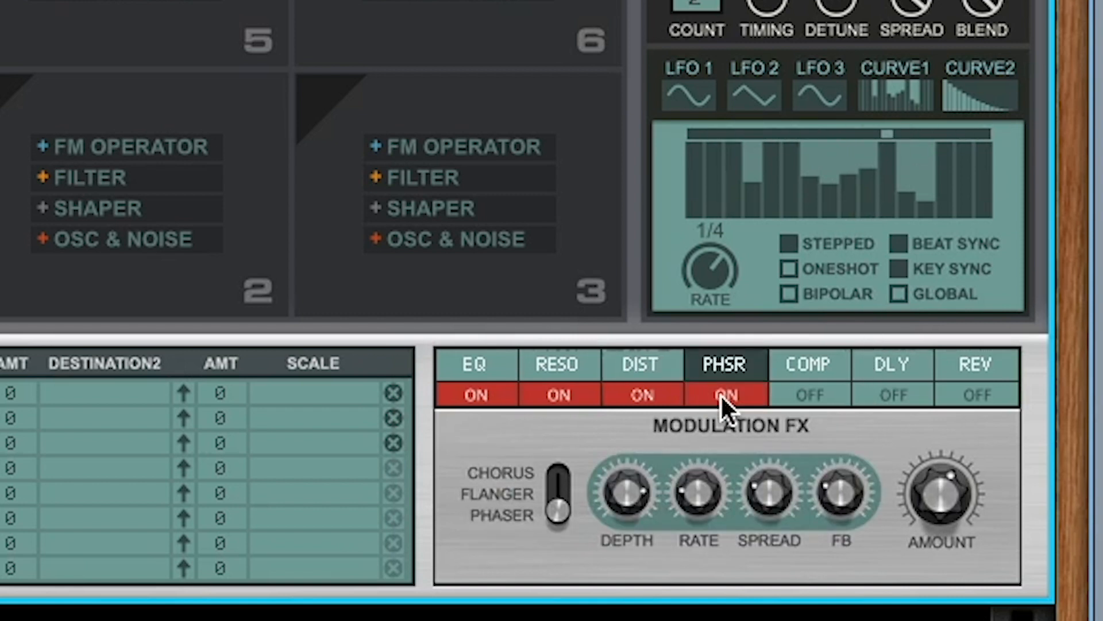
pyautogui.click(551, 478)
pyautogui.click(551, 481)
pyautogui.click(553, 486)
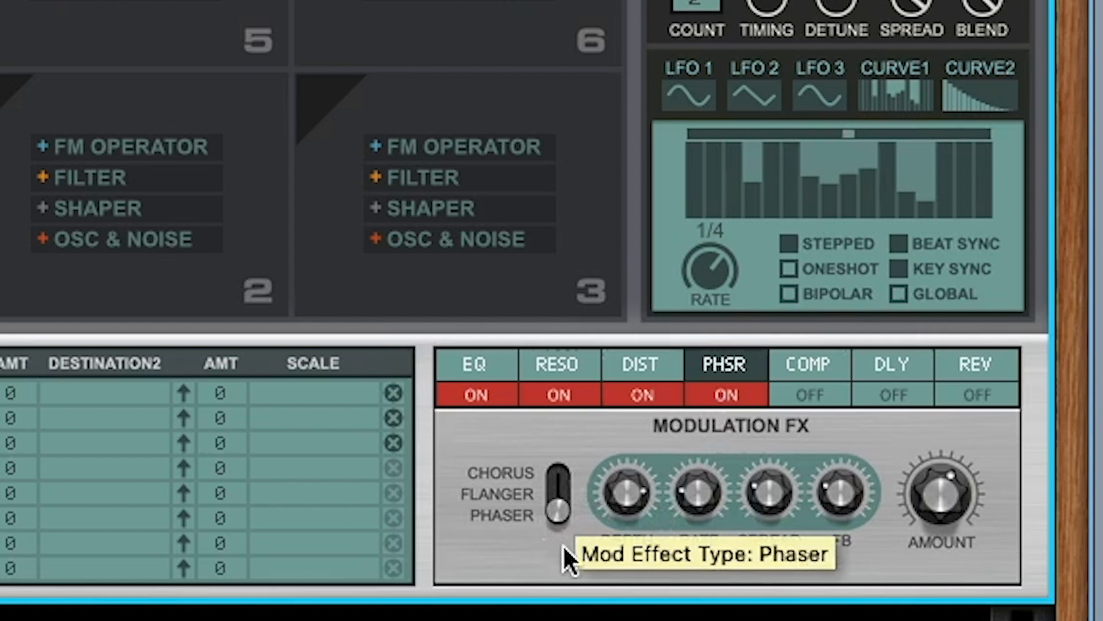
pyautogui.moveTo(948, 505); pyautogui.dragTo(949, 531)
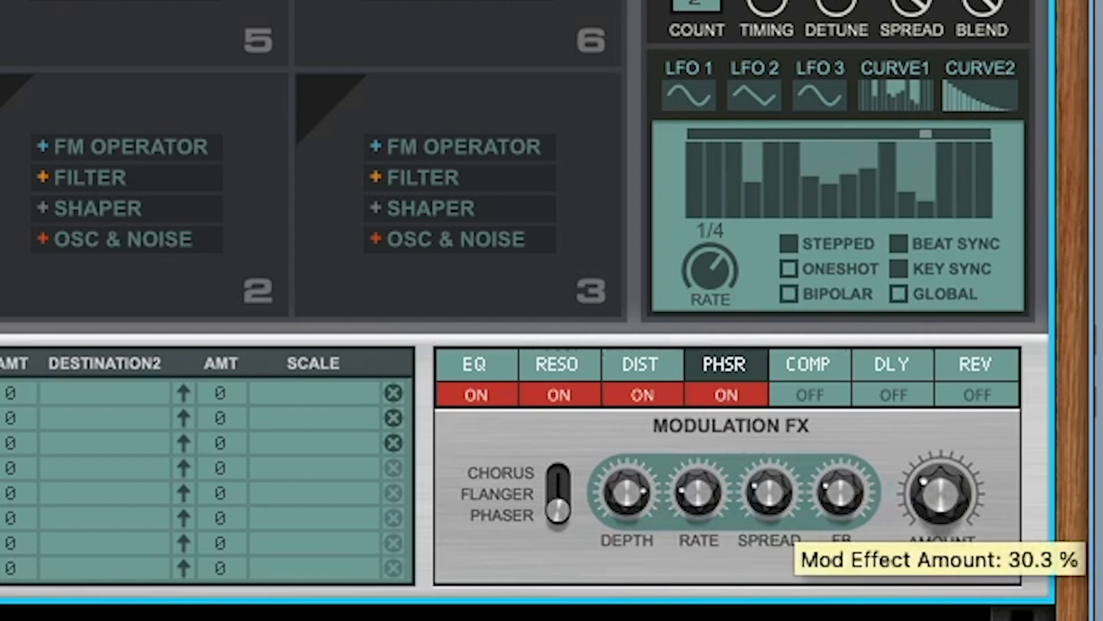
# Step: Turn on the compressor effect, lower its attack and raise its release slightly
pyautogui.click(819, 371)
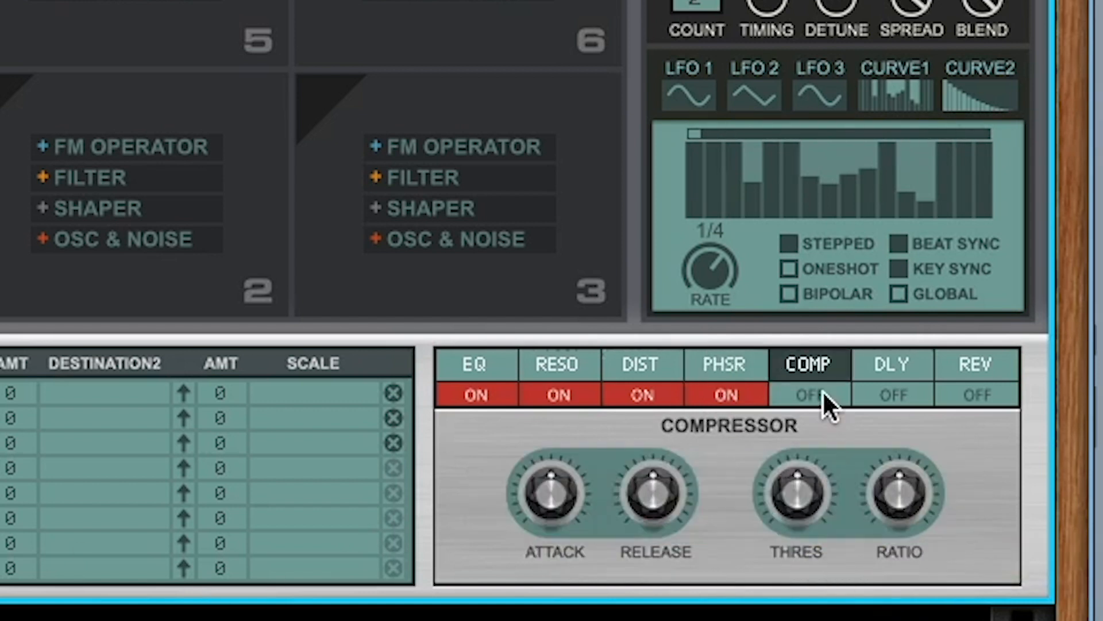
pyautogui.click(819, 395)
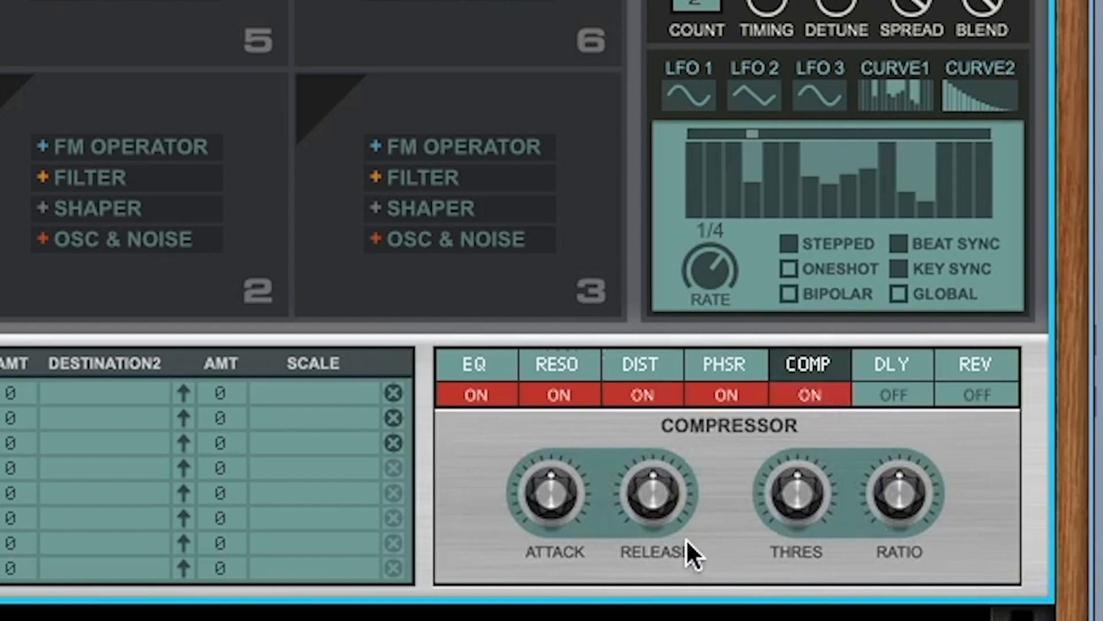
pyautogui.moveTo(561, 499); pyautogui.dragTo(561, 520)
pyautogui.moveTo(684, 504)
pyautogui.mouseDown()
pyautogui.moveTo(659, 446)
pyautogui.moveTo(678, 497)
pyautogui.mouseUp()
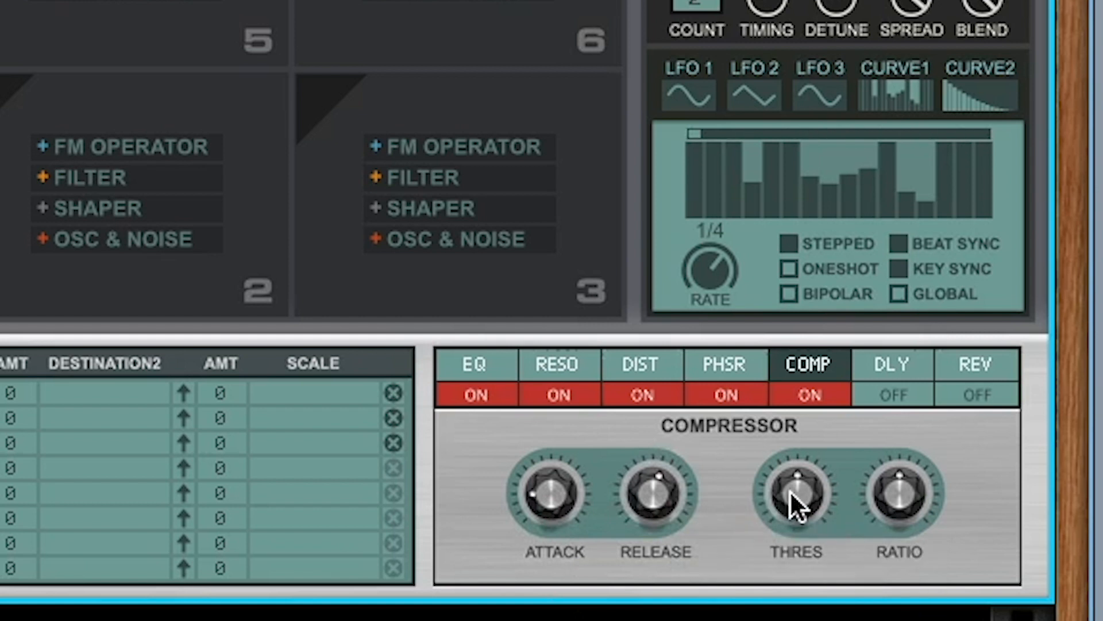
# Step: Turn on the delay effect and enable its Ping Pong mode
pyautogui.click(894, 368)
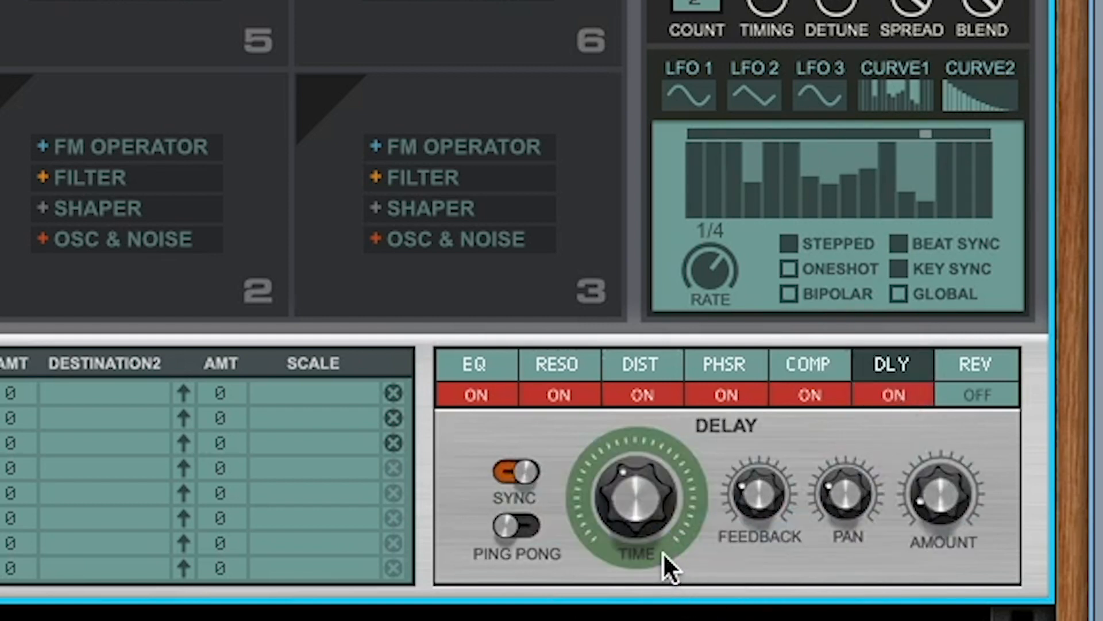
pyautogui.click(531, 528)
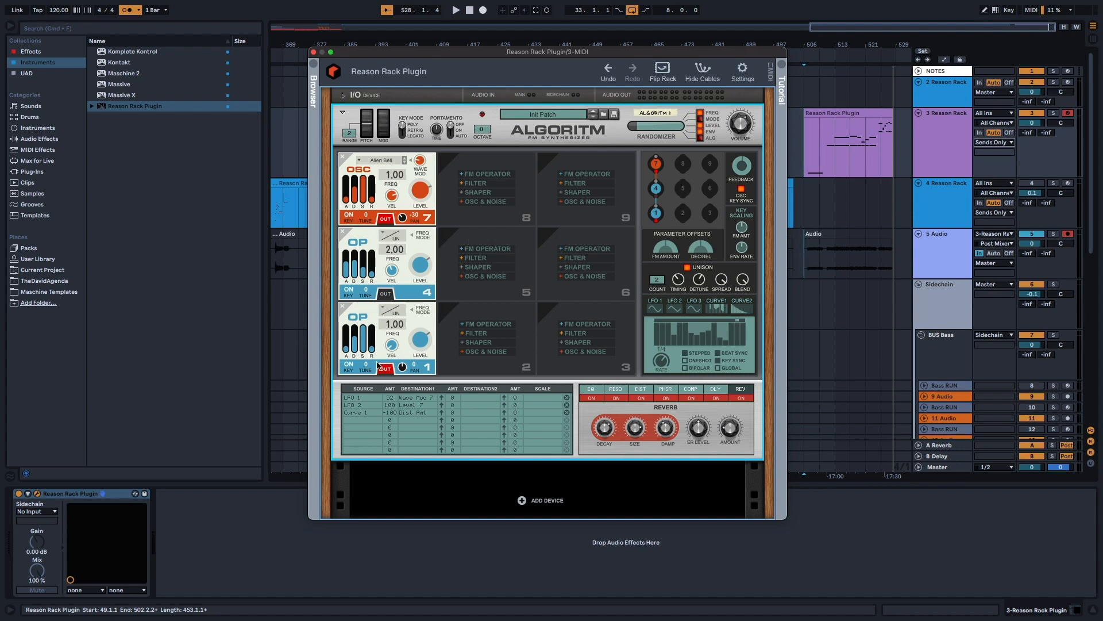
pyautogui.click(647, 126)
pyautogui.click(654, 127)
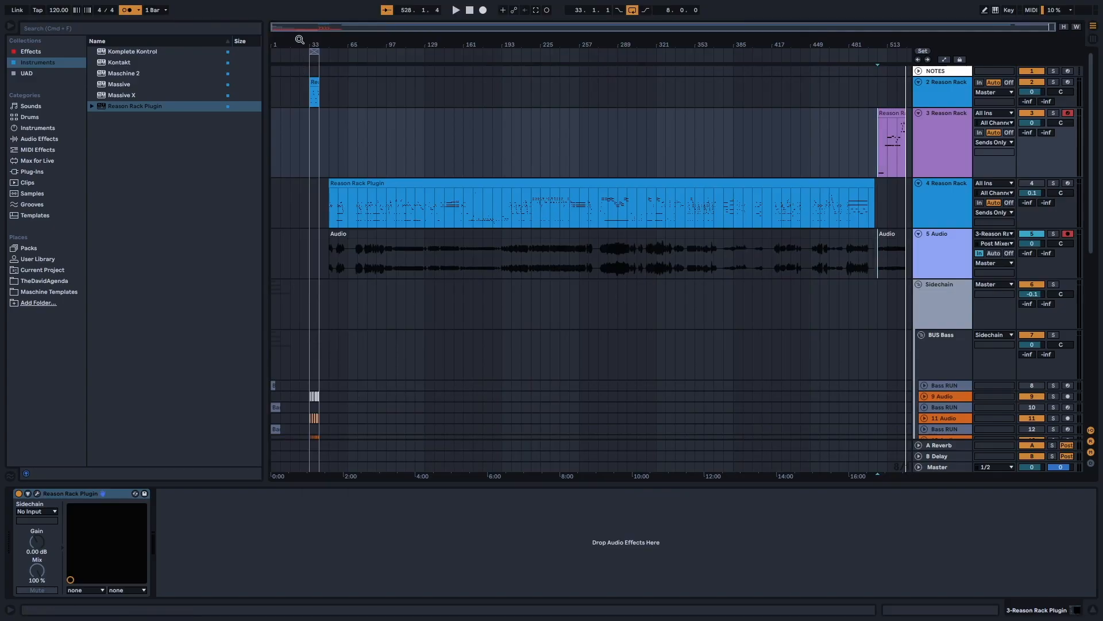
# Step: Move through the long recorded Algoritm audio and listen to different passages of it
pyautogui.moveTo(296, 42)
pyautogui.mouseDown()
pyautogui.moveTo(304, 95)
pyautogui.moveTo(320, 112)
pyautogui.moveTo(295, 41)
pyautogui.mouseUp()
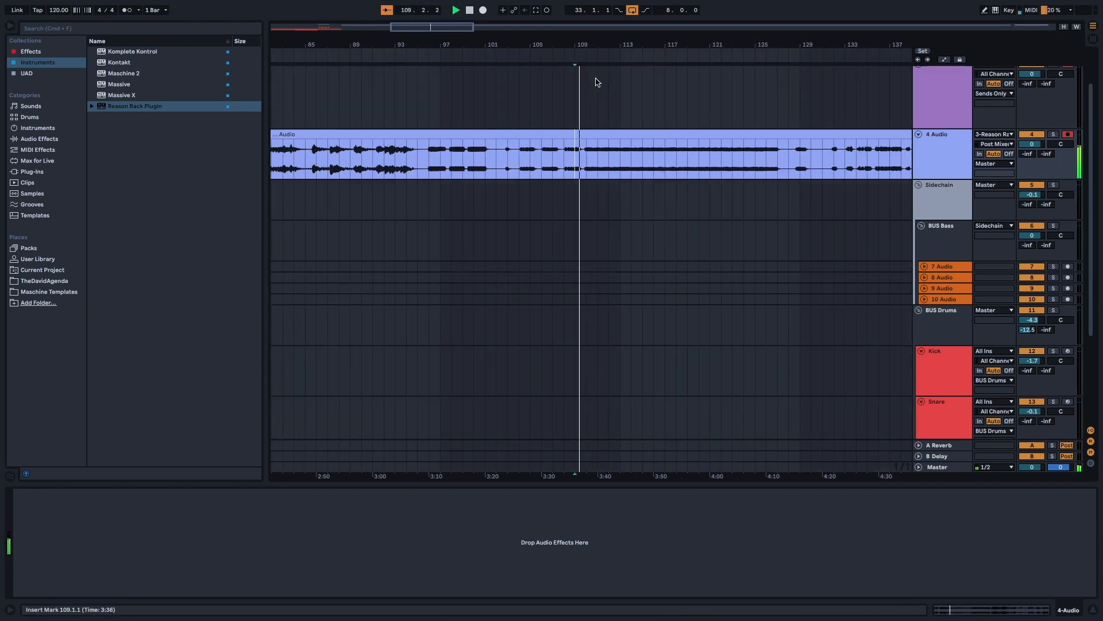
pyautogui.moveTo(596, 45); pyautogui.dragTo(511, 55)
pyautogui.moveTo(499, 171); pyautogui.dragTo(619, 172)
pyautogui.click(684, 185)
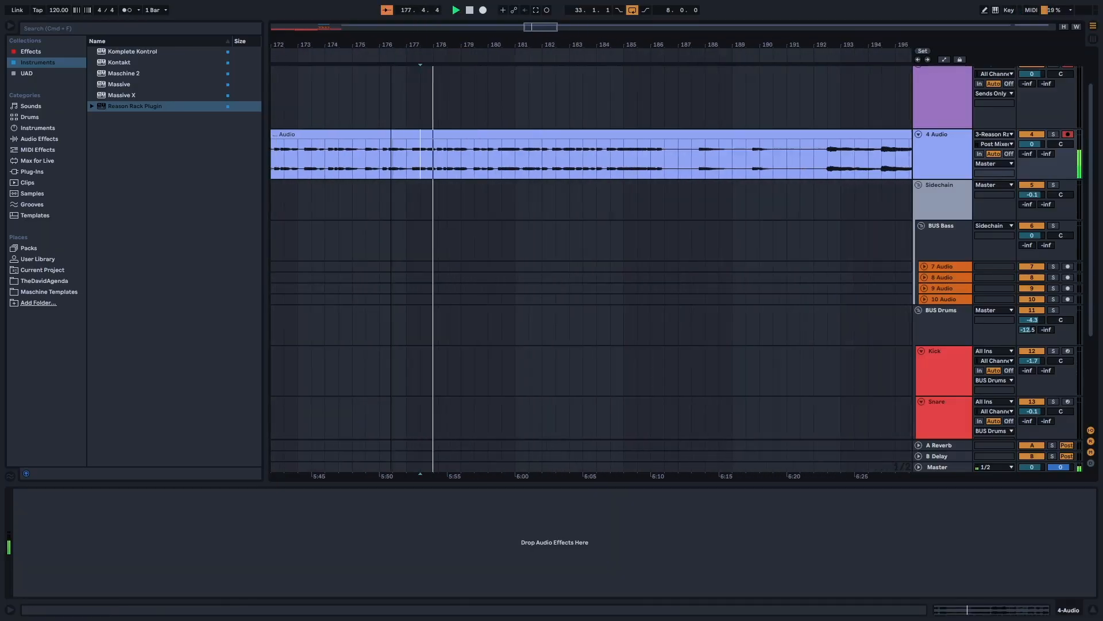
pyautogui.click(513, 156)
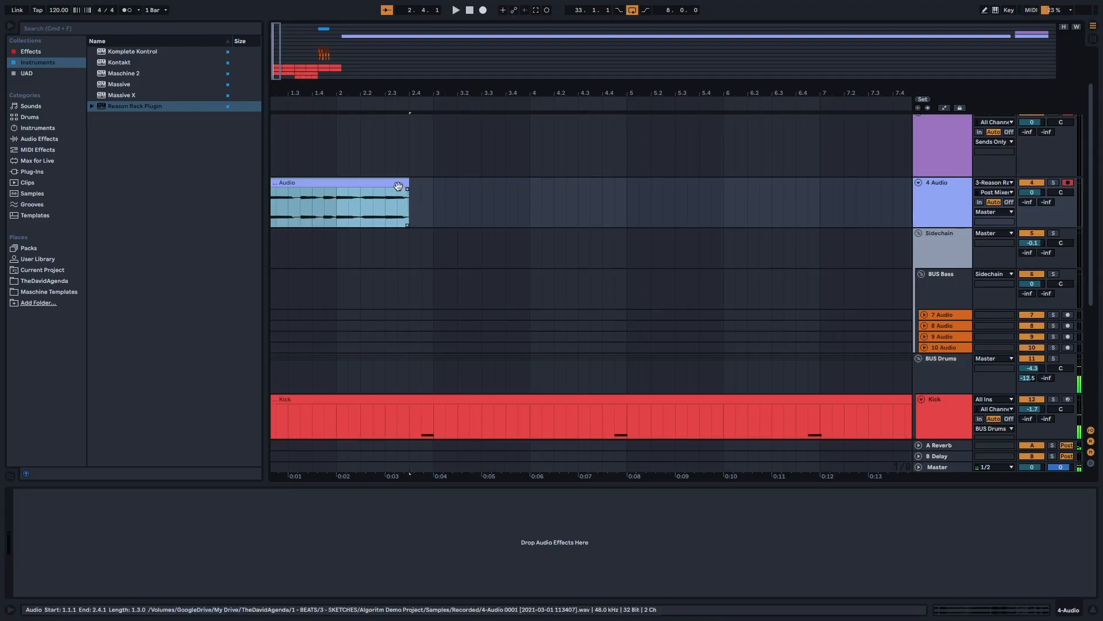
# Step: Duplicate the opening clip on the 4 Audio track and play the first bars of the arrangement
pyautogui.hotkey('ctrl', 'd')
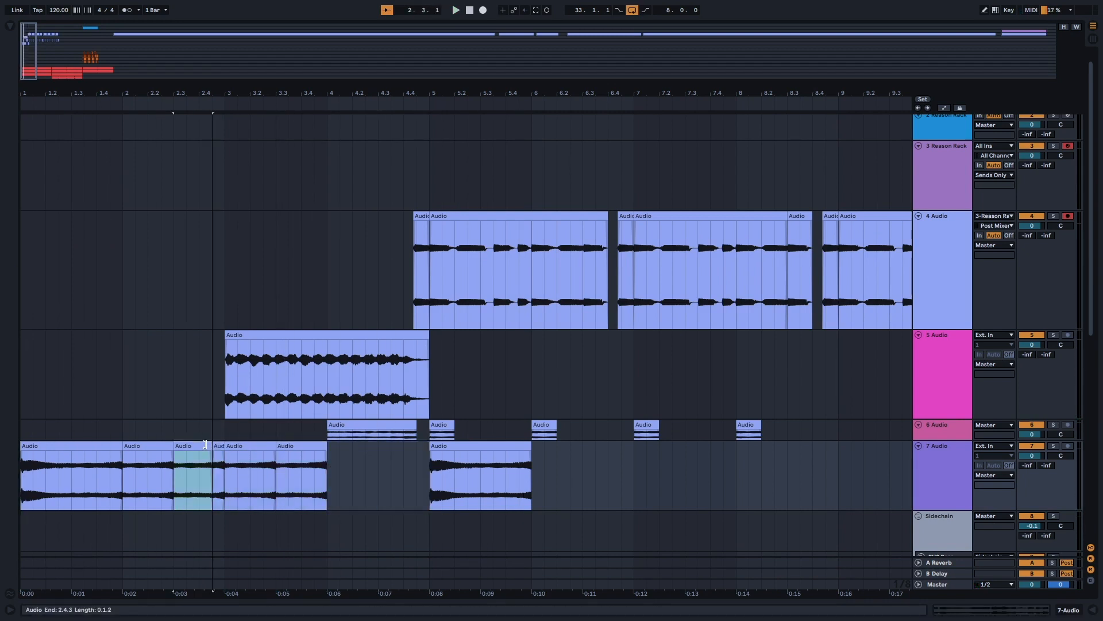
pyautogui.click(23, 430)
pyautogui.press('space')
pyautogui.click(240, 185)
pyautogui.press('space')
pyautogui.click(229, 236)
pyautogui.press('space')
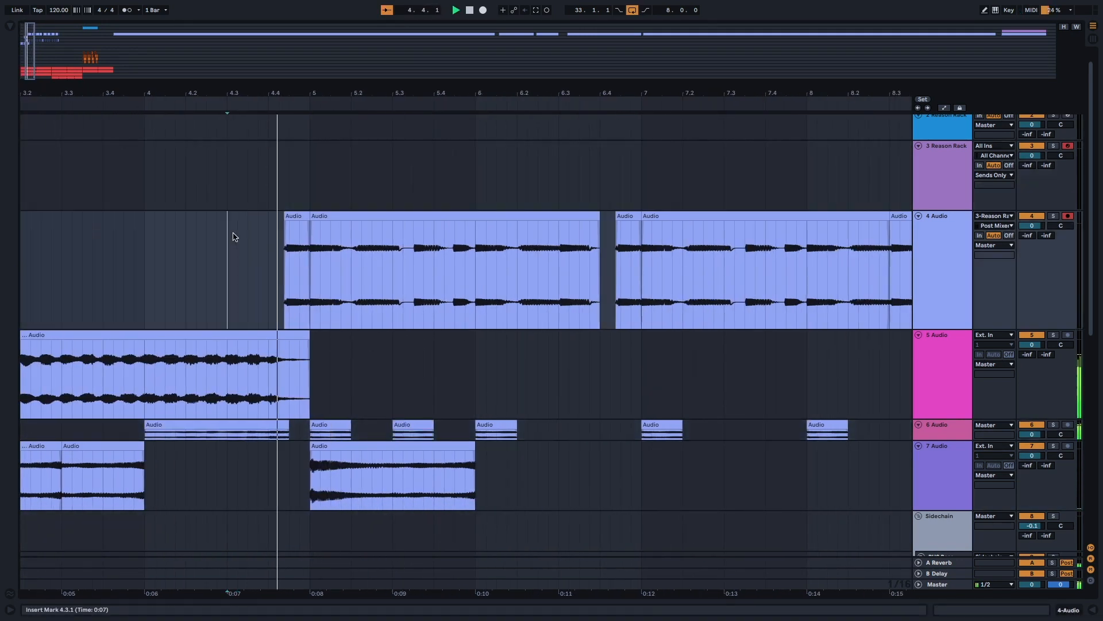
# Step: Play back the transition into bar 5 from several starting points
pyautogui.moveTo(394, 483); pyautogui.dragTo(434, 482)
pyautogui.press('Delete')
pyautogui.click(84, 151)
pyautogui.press('space')
pyautogui.press('space')
pyautogui.click(45, 244)
pyautogui.press('space')
pyautogui.press('space')
pyautogui.click(463, 443)
pyautogui.press('space')
pyautogui.press('space')
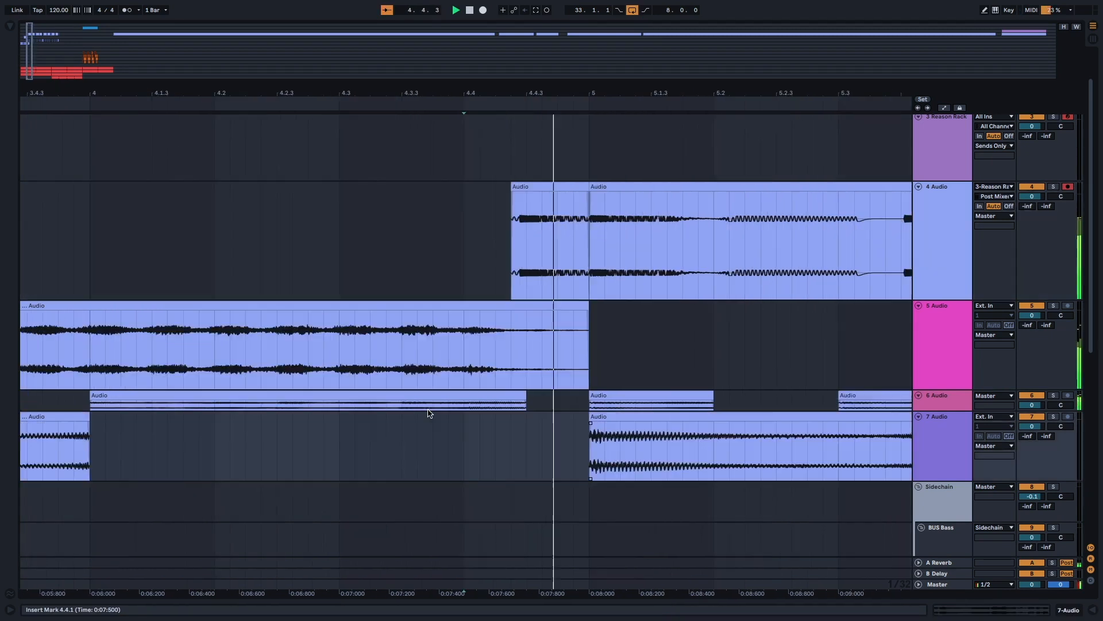
# Step: Shorten the 7 Audio clip at bar 5 to a brief hit and play the arrangement to check it
pyautogui.hscroll(5, 430, 413)
pyautogui.moveTo(754, 442); pyautogui.dragTo(443, 443)
pyautogui.press('Delete')
pyautogui.scroll(-4, 198, 287)
pyautogui.click(171, 287)
pyautogui.click(153, 287)
pyautogui.moveTo(322, 425); pyautogui.dragTo(777, 418)
pyautogui.scroll(-5, 458, 466)
pyautogui.moveTo(435, 464); pyautogui.dragTo(559, 417)
pyautogui.press('space')
pyautogui.press('space')
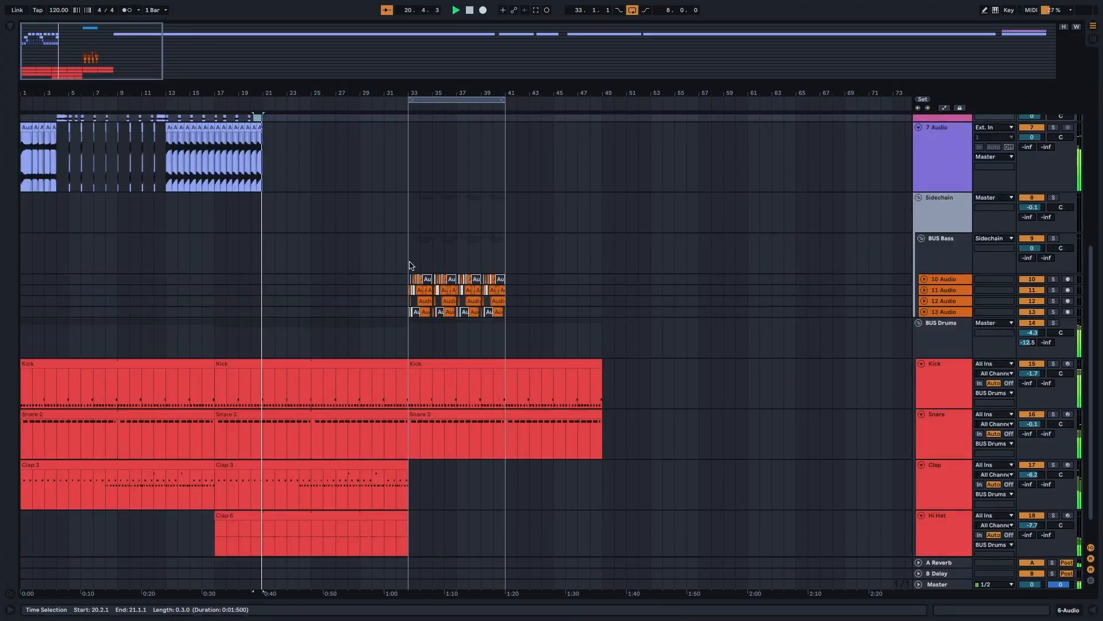
# Step: Move the orange bass clips in the BUS Bass group from bar 33 to bar 21
pyautogui.moveTo(410, 266); pyautogui.dragTo(504, 312)
pyautogui.moveTo(449, 299); pyautogui.dragTo(303, 298)
pyautogui.moveTo(237, 92); pyautogui.dragTo(320, 89)
# Step: Play the arrangement from several points to check the bass section's new position
pyautogui.moveTo(63, 52); pyautogui.dragTo(653, 26)
pyautogui.click(568, 281)
pyautogui.scroll(5, 568, 281)
pyautogui.click(592, 278)
pyautogui.press('space')
pyautogui.click(660, 276)
pyautogui.press('space')
pyautogui.press('space')
pyautogui.hscroll(4, 632, 276)
pyautogui.click(537, 276)
pyautogui.press('space')
pyautogui.press('space')
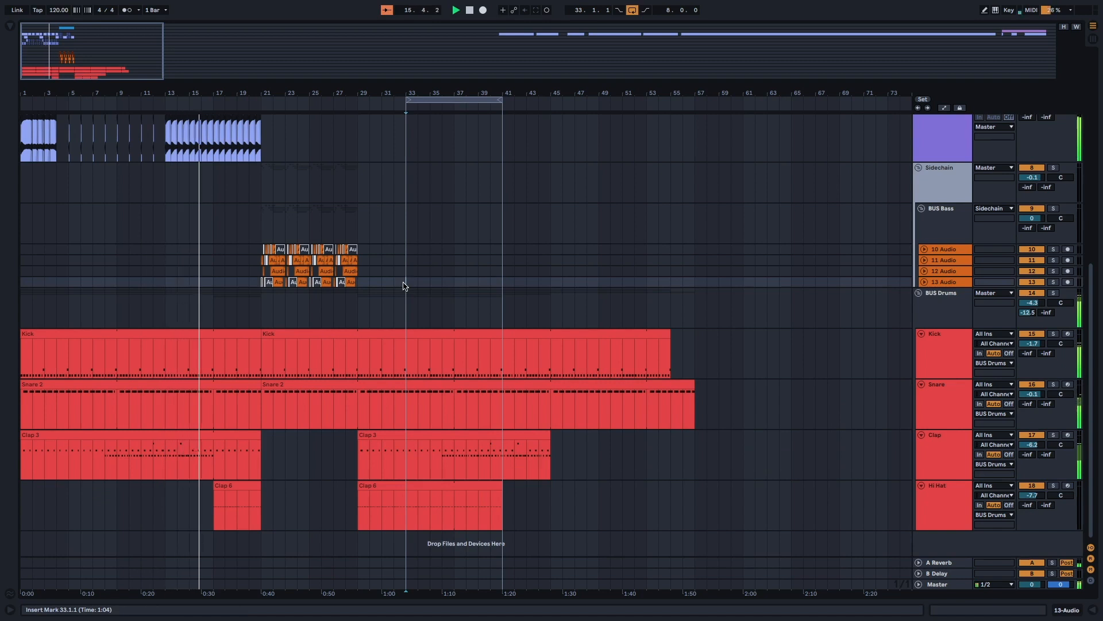
# Step: Remove the 13 Audio track from the BUS Bass group
pyautogui.scroll(4, 330, 362)
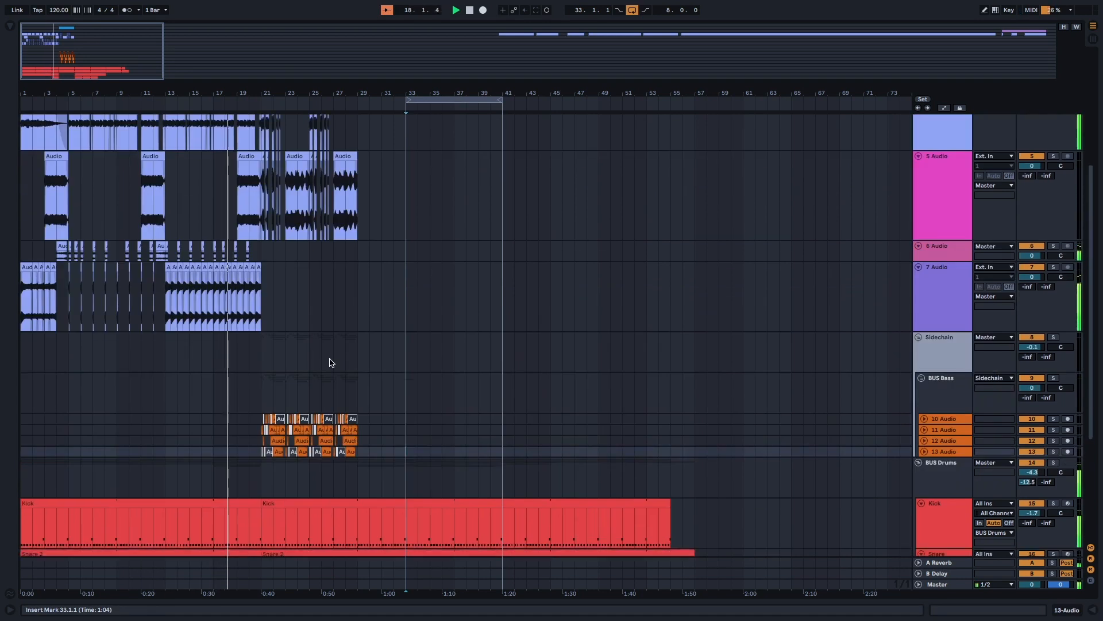
pyautogui.click(924, 452)
pyautogui.scroll(-5, 737, 350)
pyautogui.scroll(3, 404, 243)
pyautogui.scroll(5, 339, 363)
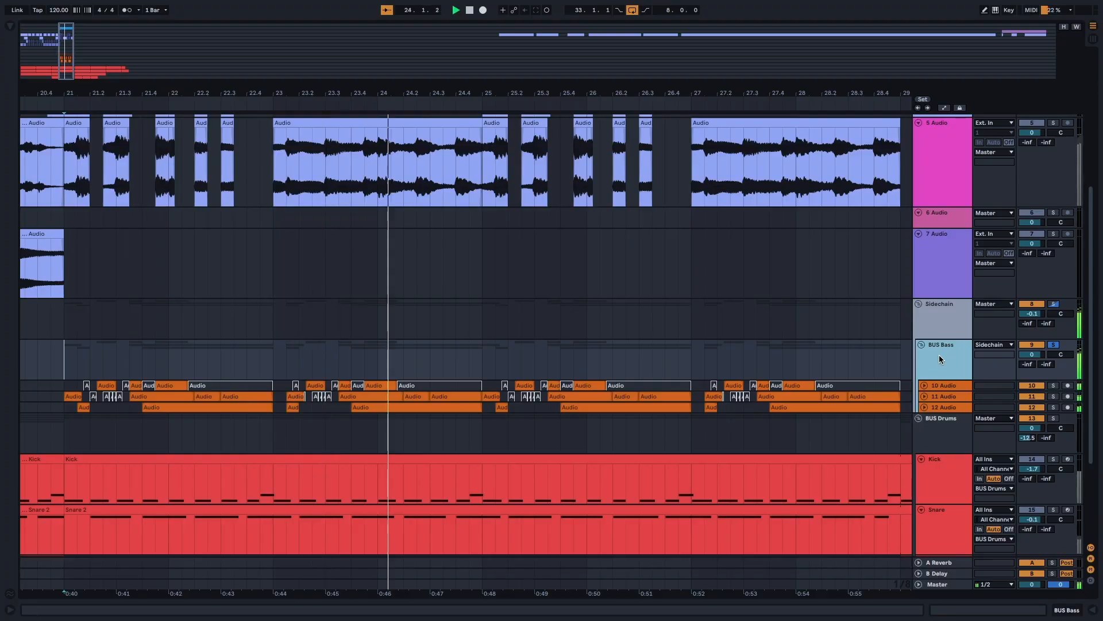
# Step: Hide the device view and play the arrangement from the start while checking the track layout
pyautogui.scroll(-5, 939, 354)
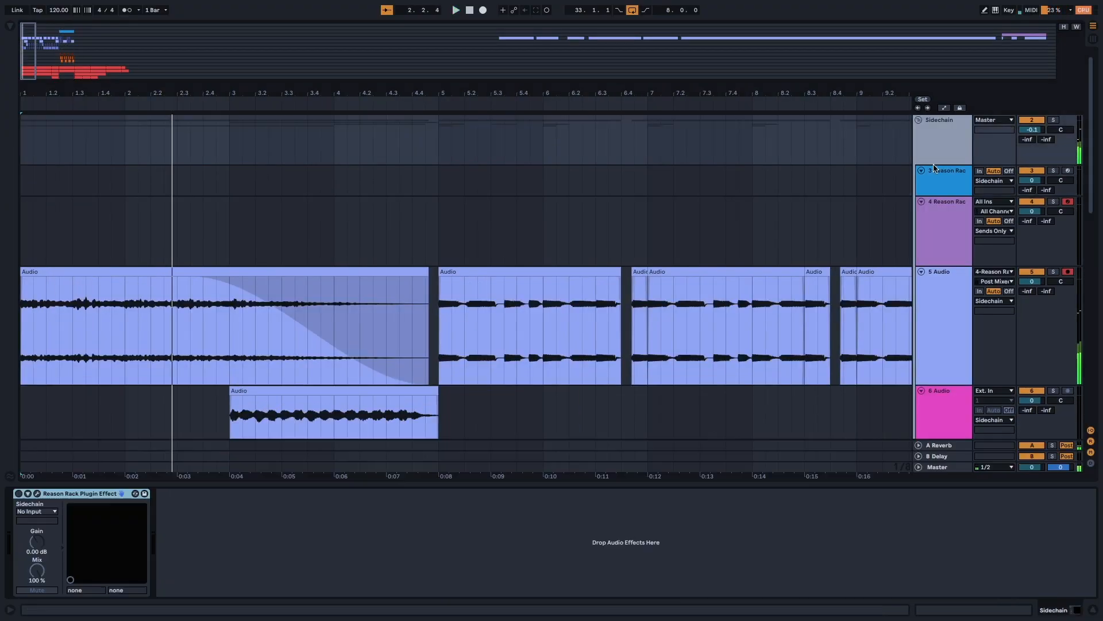
pyautogui.press('space')
pyautogui.press('space')
pyautogui.press('alt+super+l')
pyautogui.scroll(-3, 110, 134)
pyautogui.scroll(3, 352, 316)
pyautogui.scroll(-4, 352, 316)
pyautogui.hscroll(4, 333, 397)
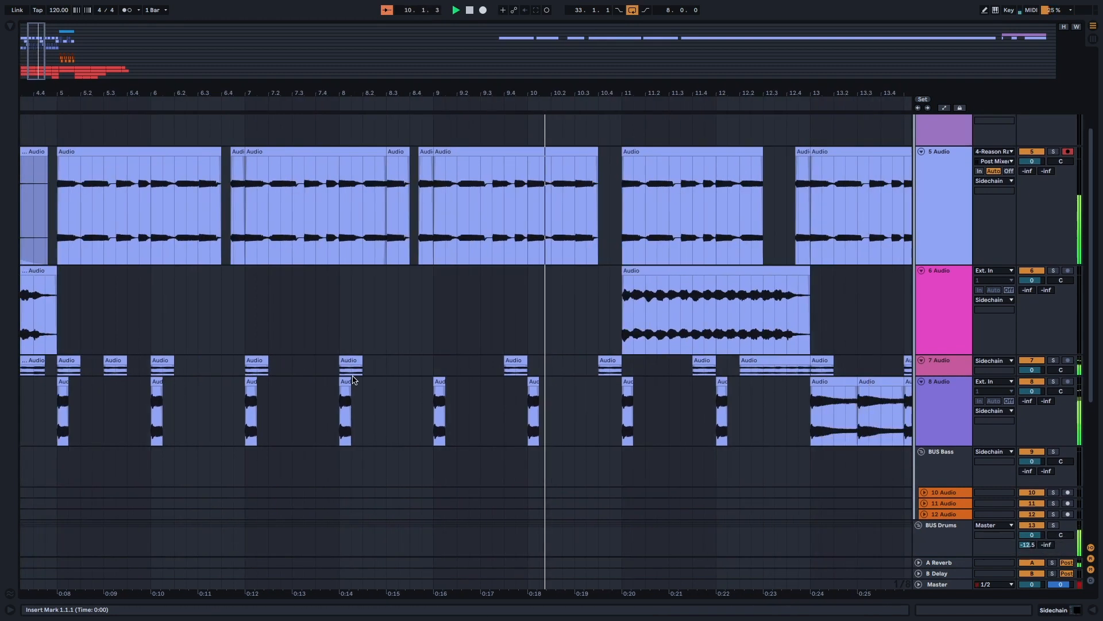
# Step: Duplicate bars 21 to 29 across the Reason Rack, audio and BUS Bass tracks
pyautogui.hscroll(4, 355, 380)
pyautogui.scroll(-5, 419, 140)
pyautogui.moveTo(419, 93); pyautogui.dragTo(392, 92)
pyautogui.scroll(-5, 619, 397)
pyautogui.scroll(6, 618, 396)
pyautogui.moveTo(599, 535); pyautogui.dragTo(409, 187)
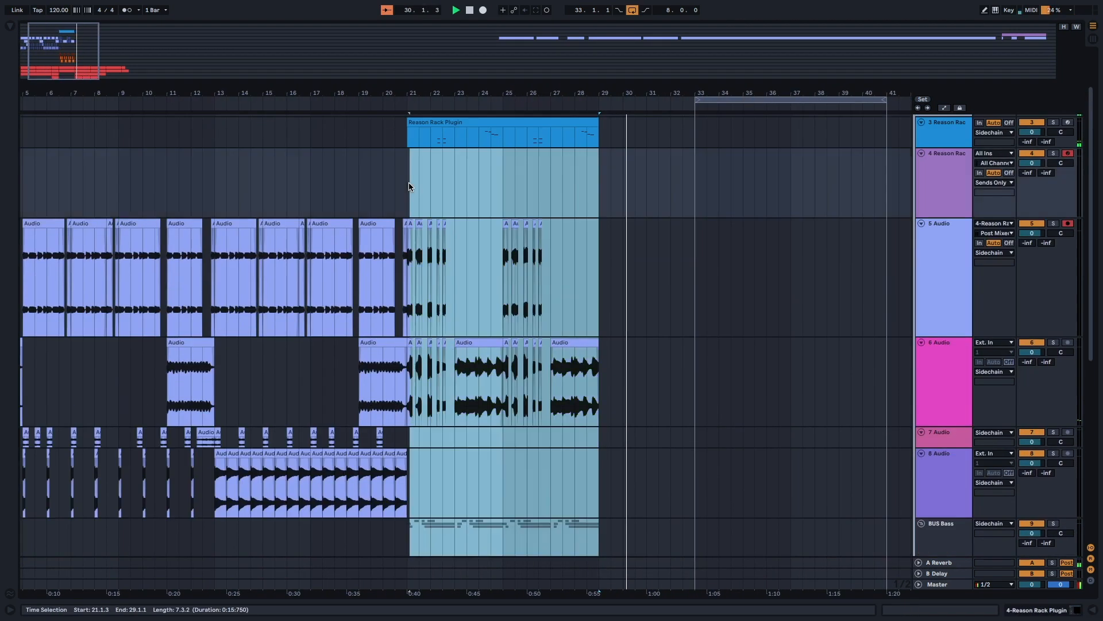
pyautogui.press('super+d')
# Step: Open the Hi Hat clip at bar 29 for note editing and delete all of its notes
pyautogui.scroll(-10, 408, 345)
pyautogui.doubleClick(402, 517)
pyautogui.press('super+a')
pyautogui.press('Delete')
pyautogui.press('space')
# Step: Draw a continuous run of 1/16 notes on D#3 from 1.1 to about 2.4 and play it back
pyautogui.press('b')
pyautogui.moveTo(269, 434); pyautogui.dragTo(921, 461)
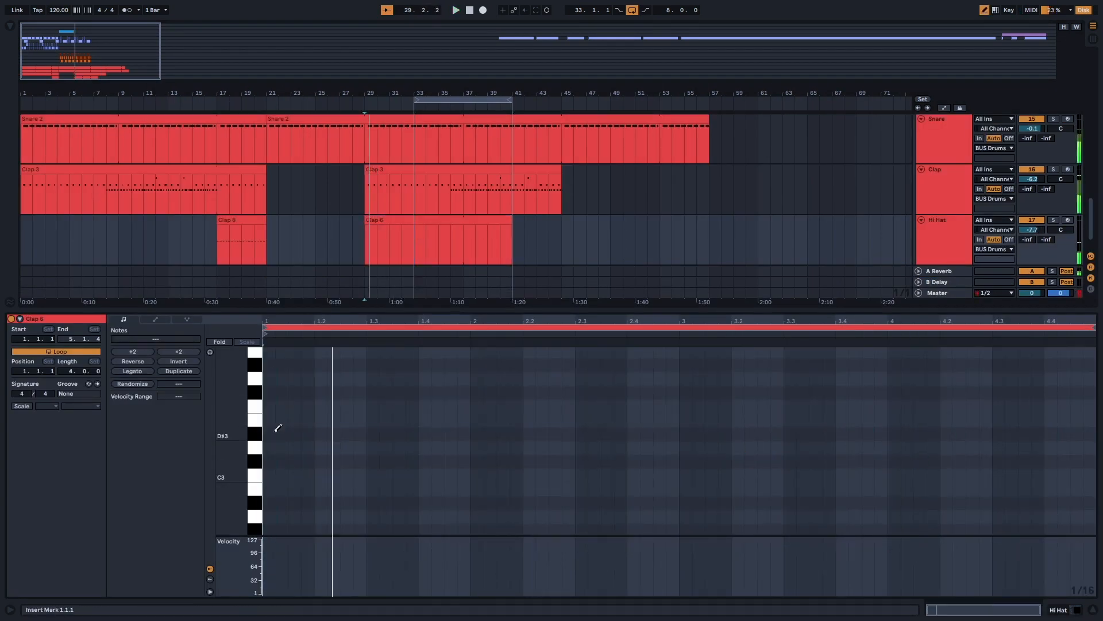
pyautogui.moveTo(269, 434); pyautogui.dragTo(659, 434)
pyautogui.press('b')
pyautogui.click(366, 181)
pyautogui.press('space')
pyautogui.press('space')
# Step: Delete the D#3 note at 1.3.2 and duplicate the note pattern further along the clip
pyautogui.scroll(-2, 366, 195)
pyautogui.click(380, 195)
pyautogui.doubleClick(386, 434)
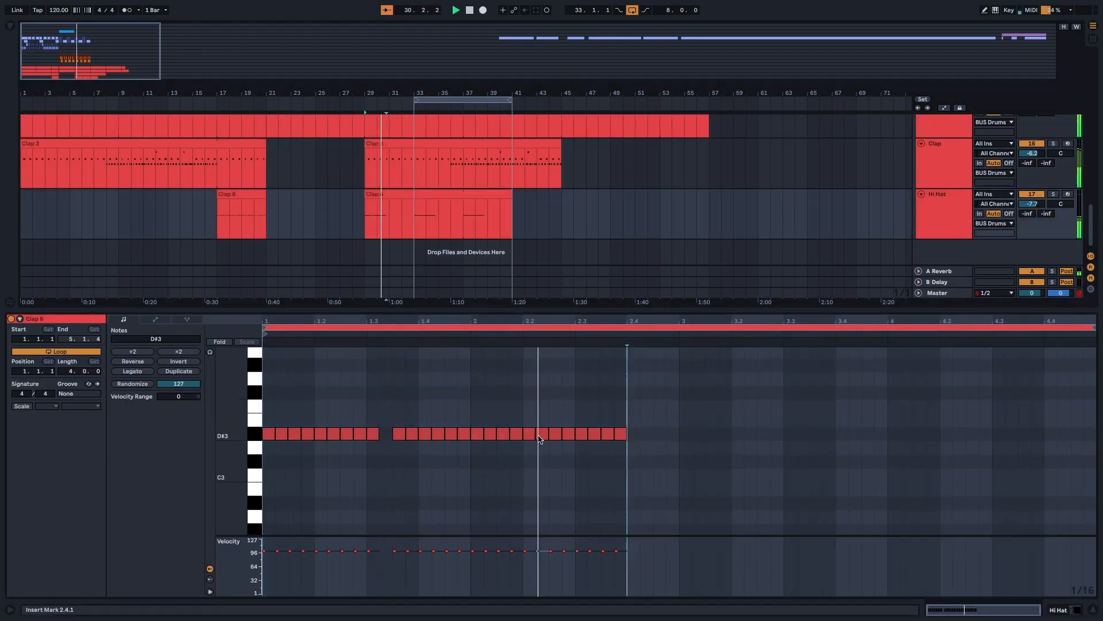
pyautogui.press('super+d')
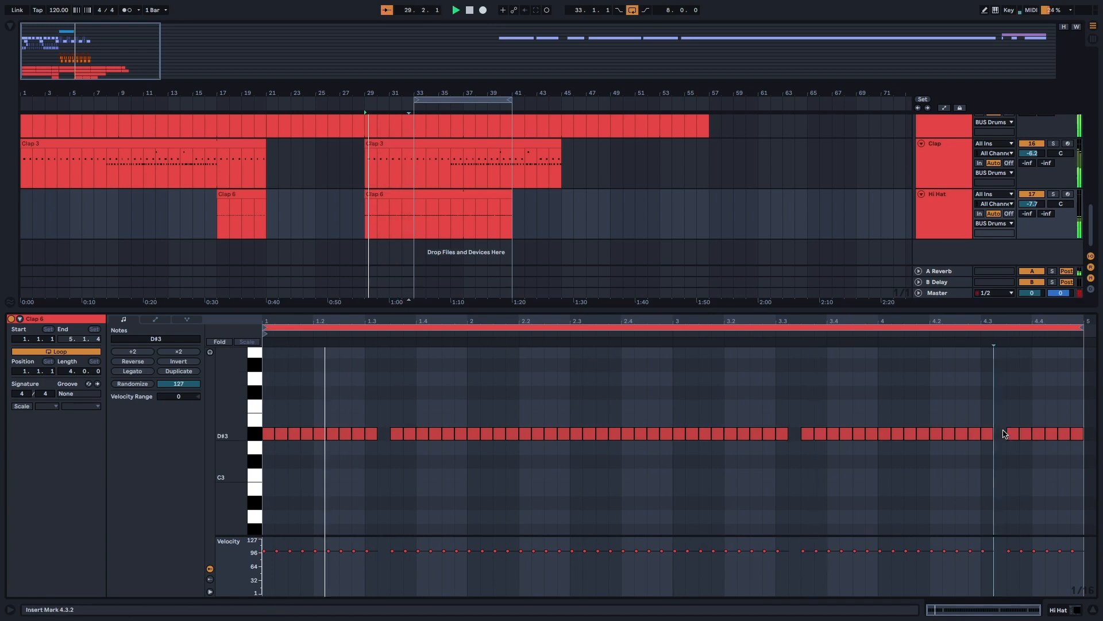
# Step: Trim the bar 29 Hi Hat clip to end at bar 37 and copy a four-bar hi-hat clip to around bar 41
pyautogui.moveTo(684, 310); pyautogui.dragTo(683, 597)
pyautogui.moveTo(511, 486); pyautogui.dragTo(463, 485)
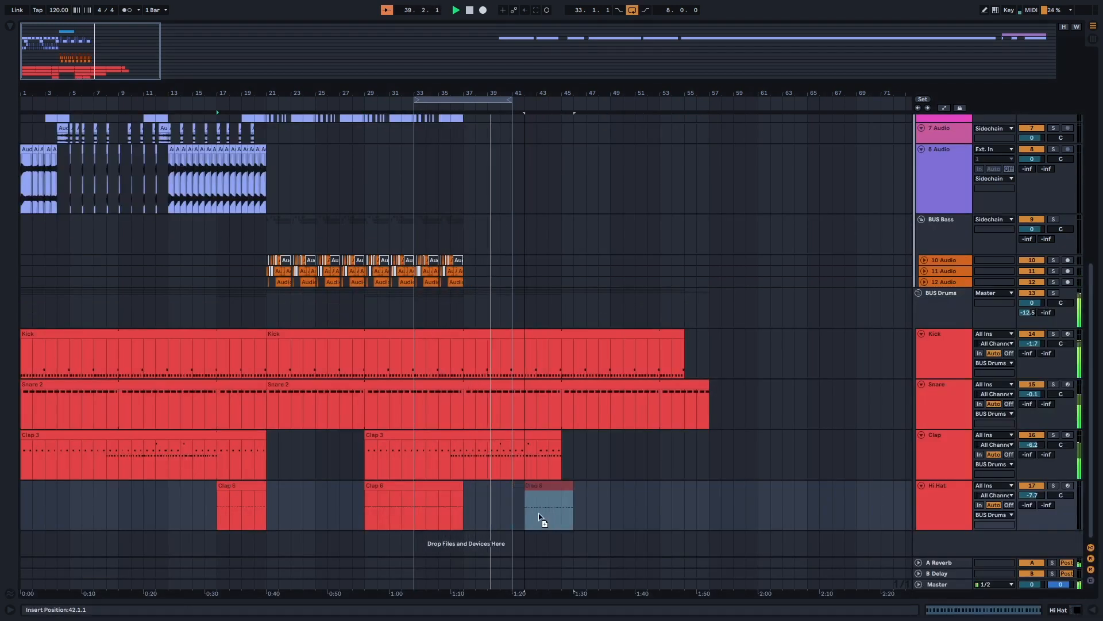
pyautogui.moveTo(540, 517); pyautogui.dragTo(539, 517)
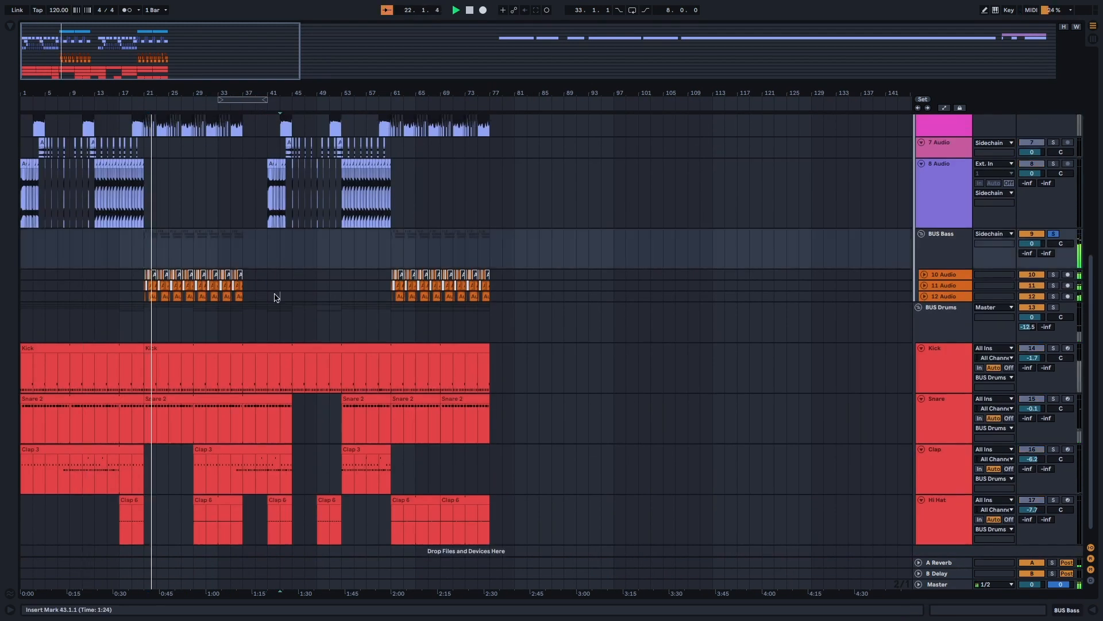
# Step: Show the browser and display the Effects collection
pyautogui.click(172, 253)
pyautogui.click(9, 26)
pyautogui.click(43, 52)
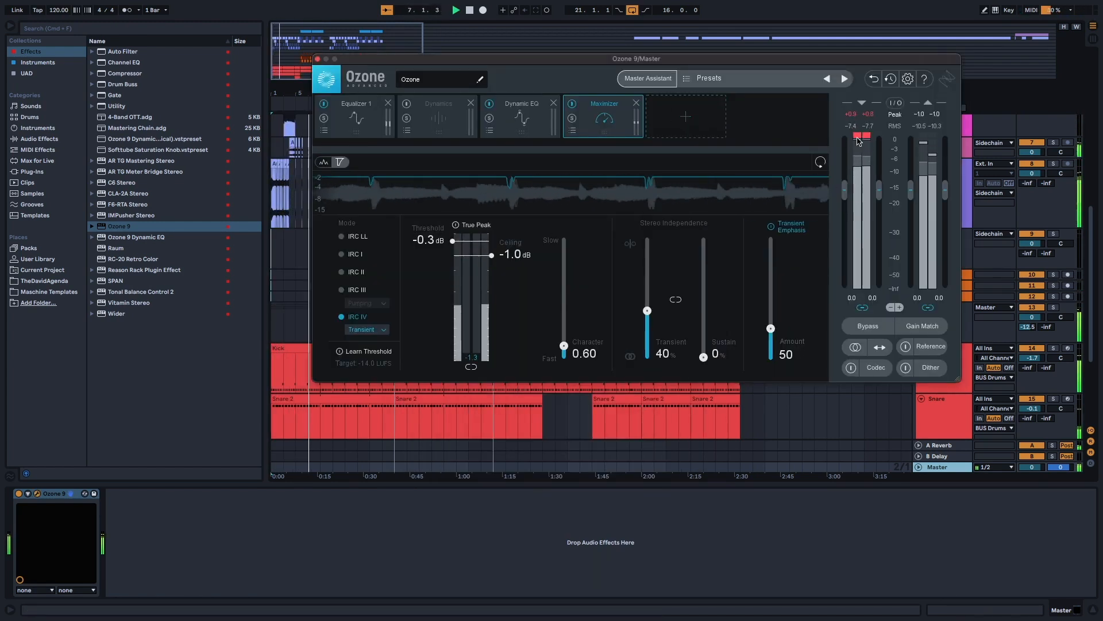
# Step: Turn on the Dynamics module in Ozone on the Master track and add an Imager module
pyautogui.click(410, 113)
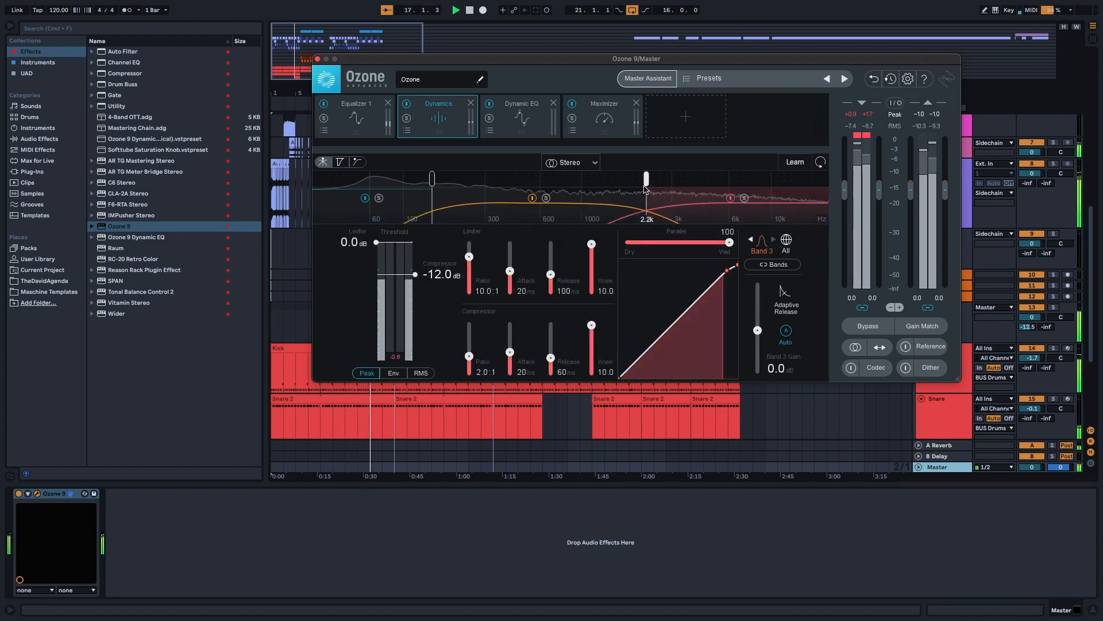
pyautogui.click(686, 116)
pyautogui.click(677, 185)
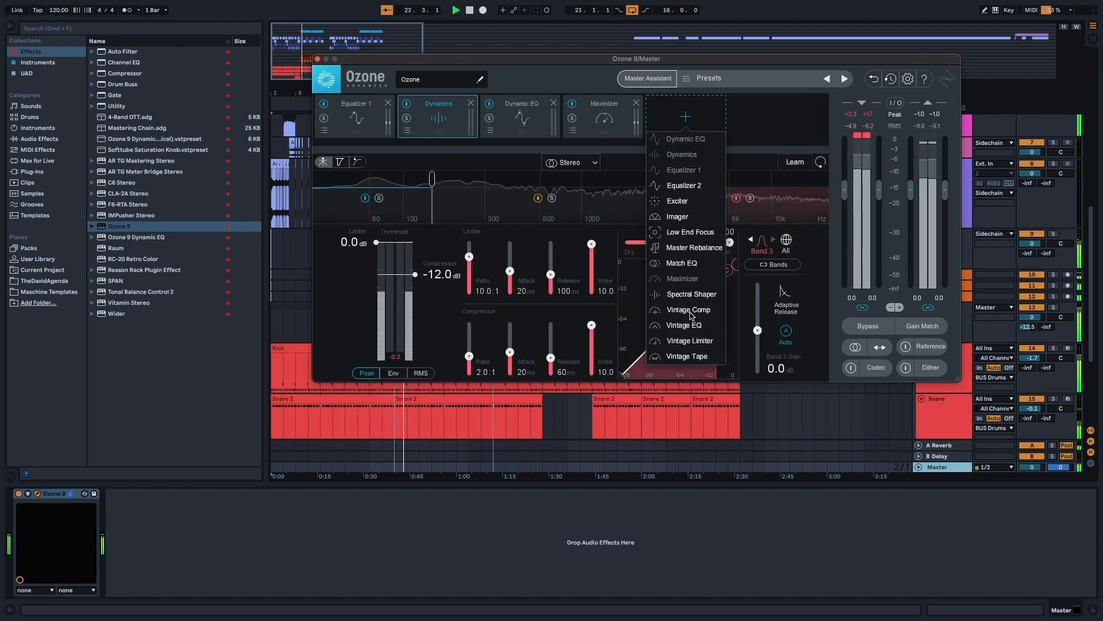
pyautogui.click(677, 185)
# Step: Set the Imager's Band 1 width to -32.9 and Band 2 width to 15.2, and close the Ozone window
pyautogui.moveTo(346, 296); pyautogui.dragTo(346, 311)
pyautogui.moveTo(398, 296); pyautogui.dragTo(398, 290)
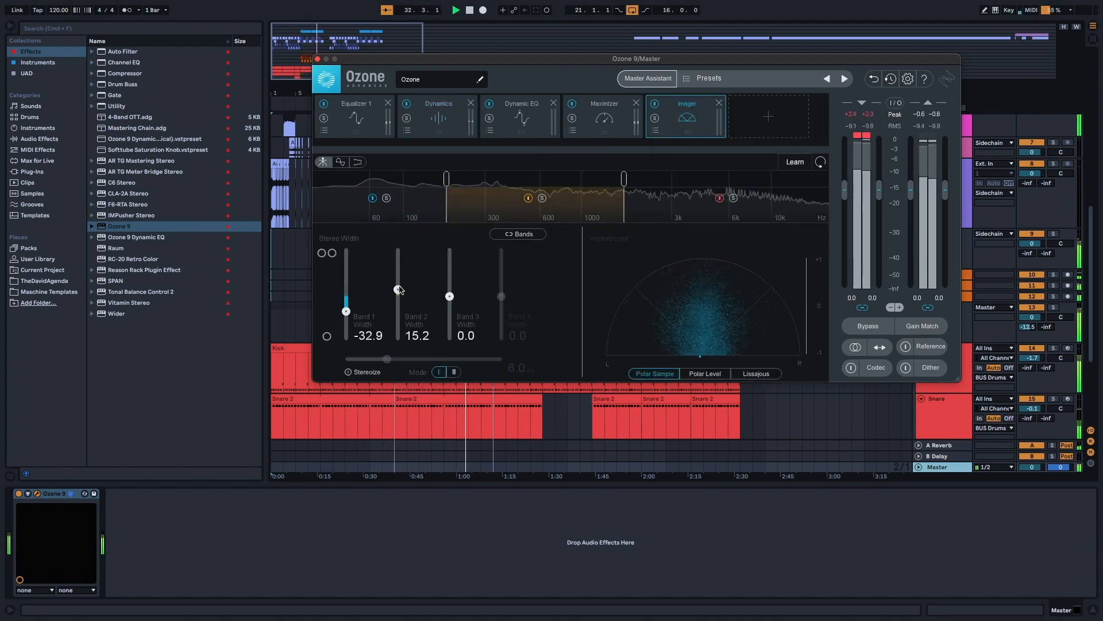
pyautogui.click(318, 59)
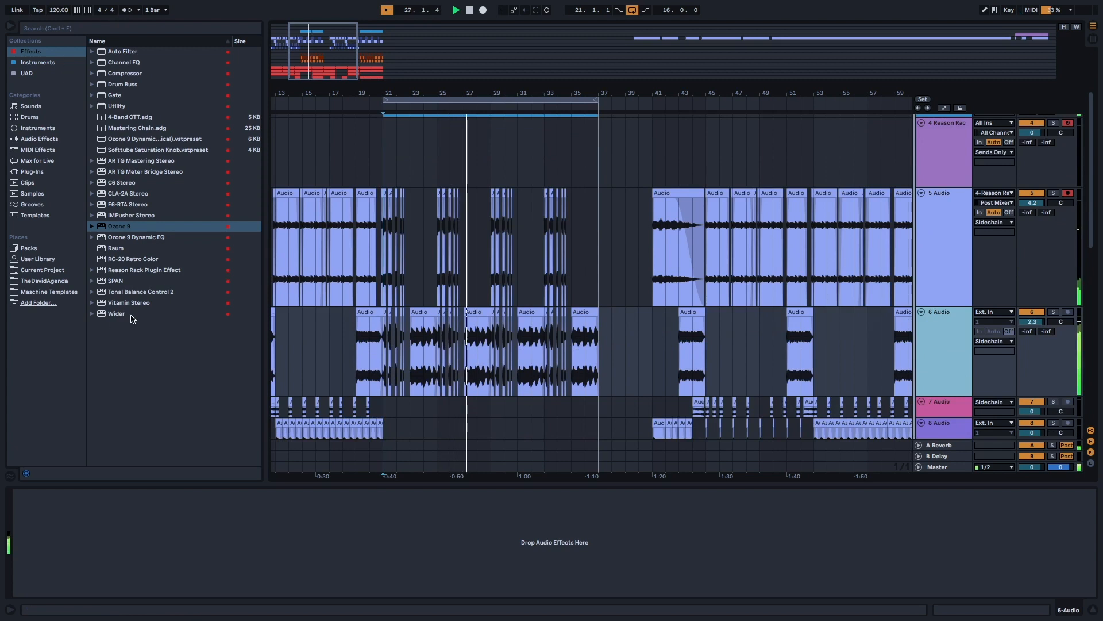
# Step: Add the Wider effect to the 6 Audio track
pyautogui.doubleClick(116, 313)
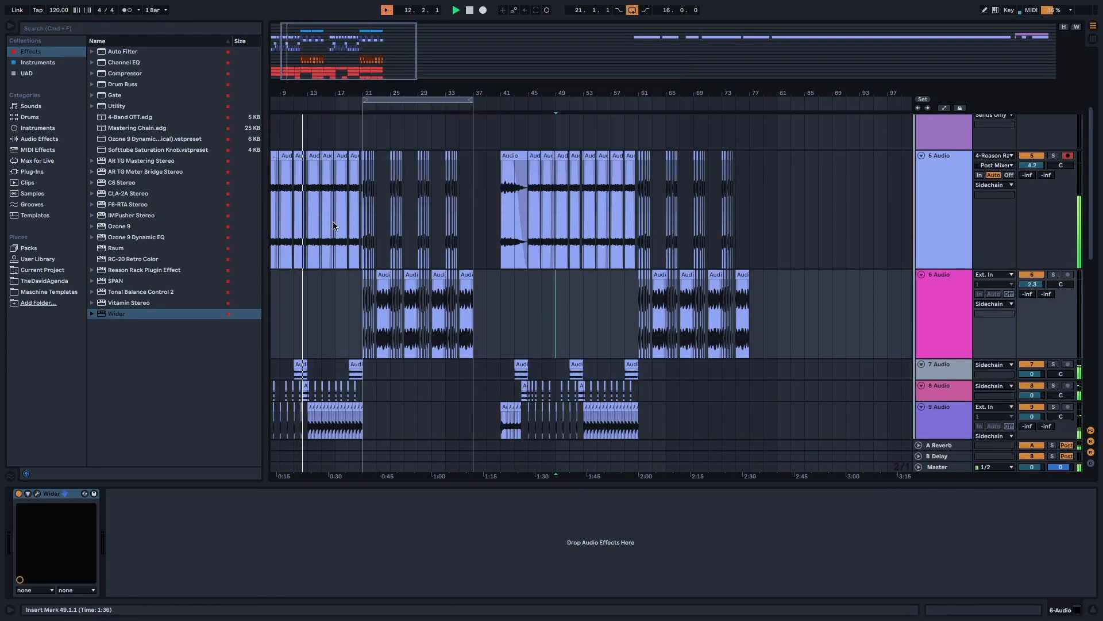
# Step: Move the chopped 5 Audio clips from bars 21 and 61 onward to the separate 6 Audio track below
pyautogui.click(954, 384)
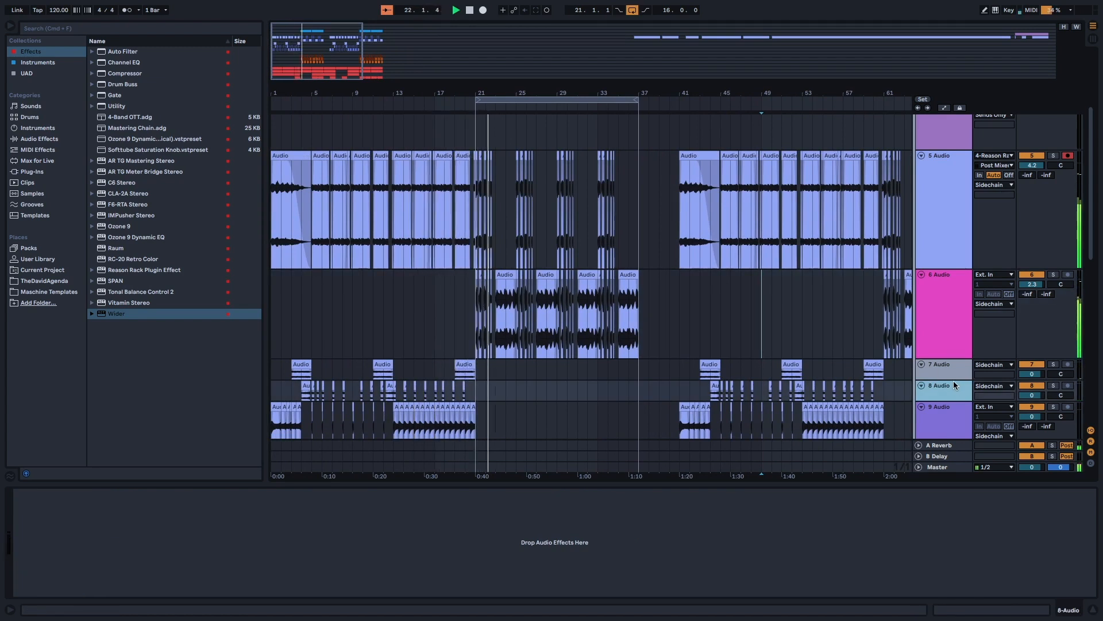
pyautogui.scroll(-4, 1000, 385)
pyautogui.scroll(8, 993, 373)
pyautogui.click(945, 331)
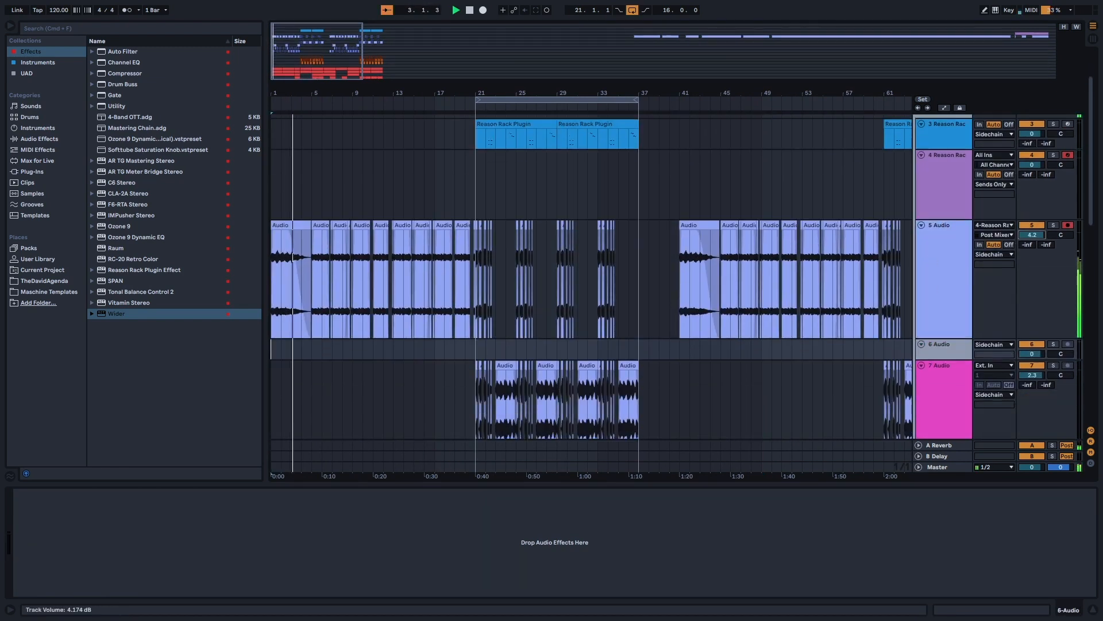
pyautogui.click(523, 271)
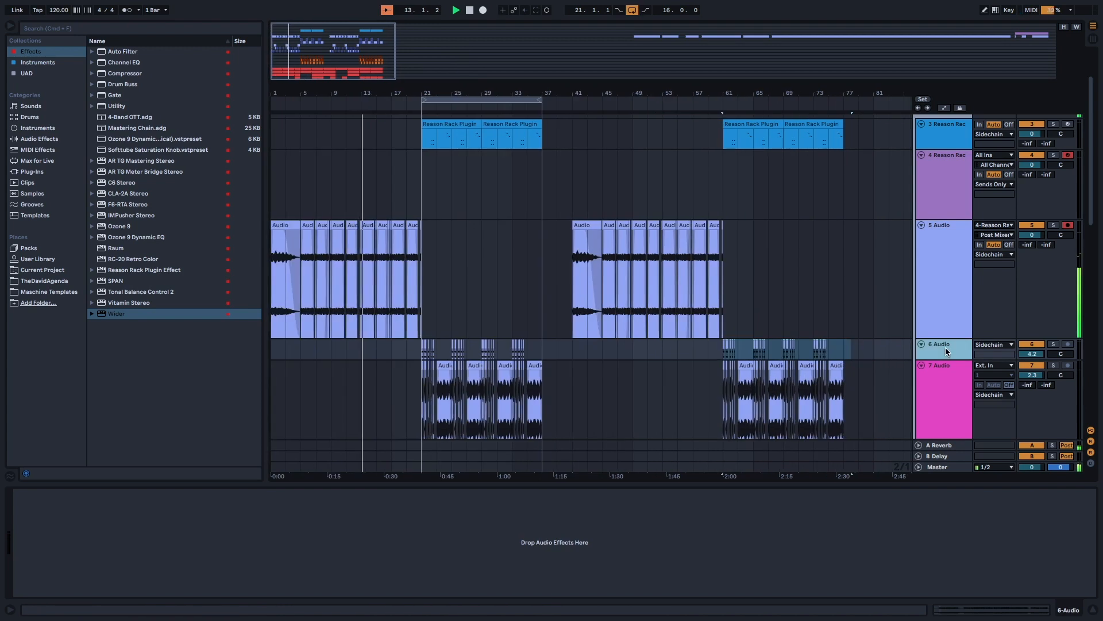